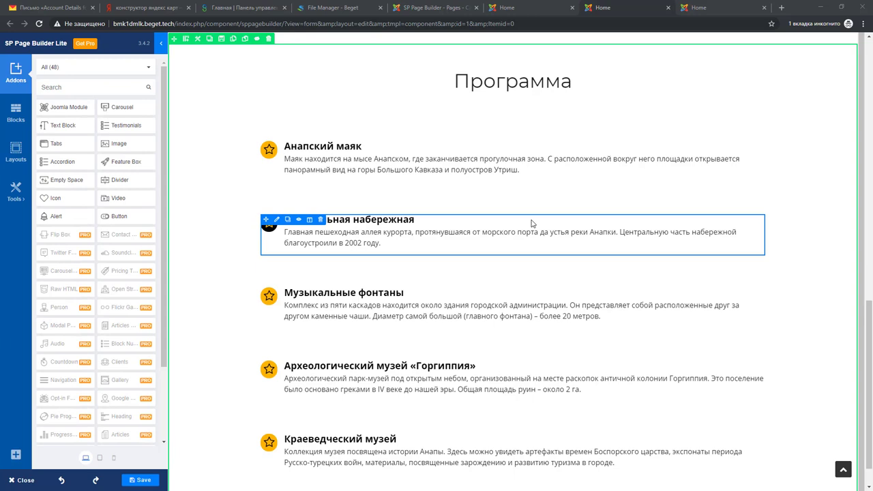
Duplicate the "Программа" section so a copy follows it on the page.
scroll(532, 223, "up", 1)
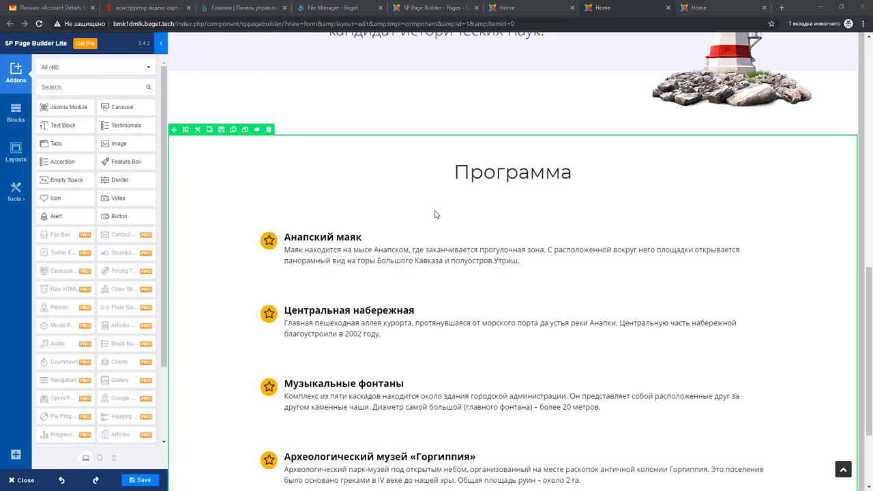
scroll(447, 300, "down", 2)
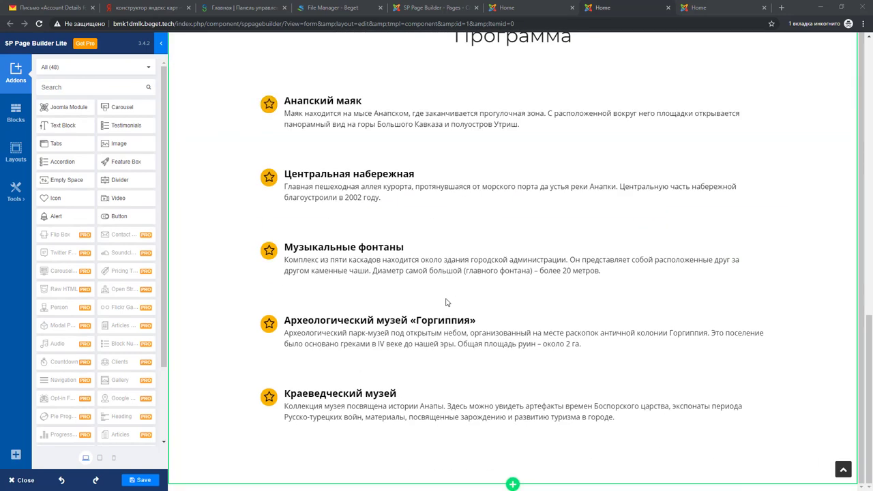
scroll(447, 300, "up", 2)
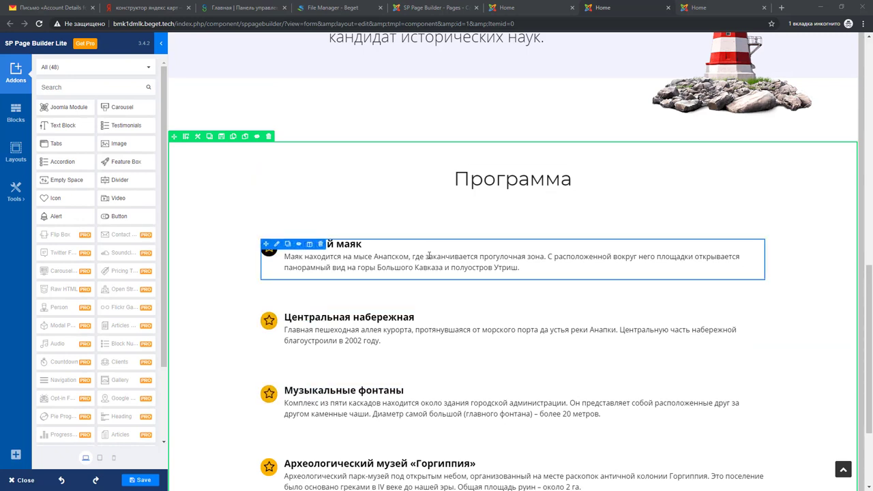
left_click(210, 137)
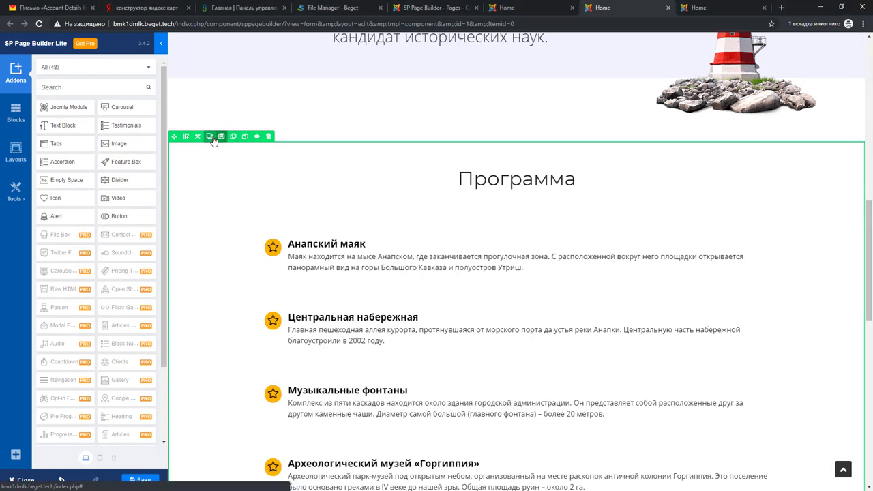
scroll(343, 232, "down", 3)
scroll(343, 232, "down", 3)
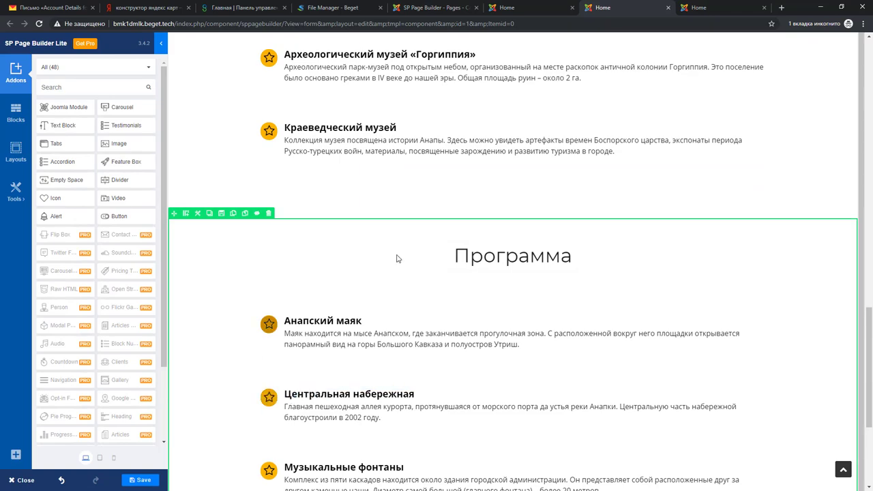
scroll(394, 327, "up", 7)
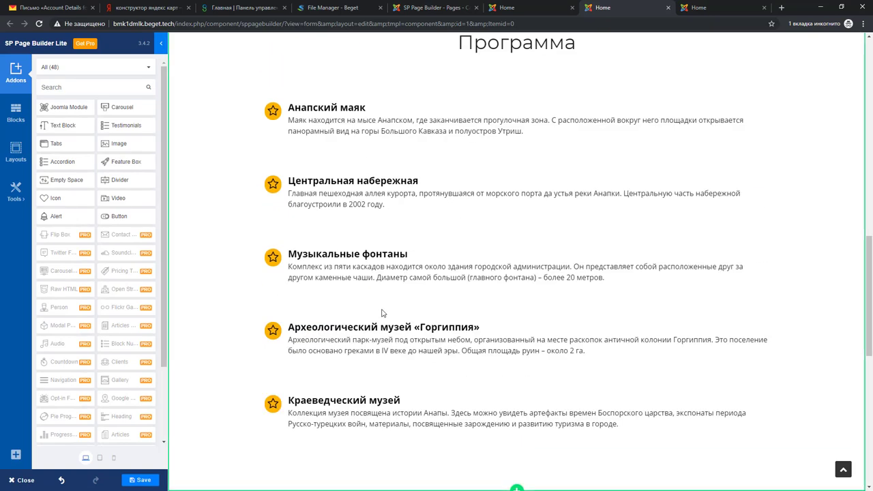
scroll(376, 296, "down", 2)
scroll(372, 215, "up", 3)
scroll(359, 318, "down", 2)
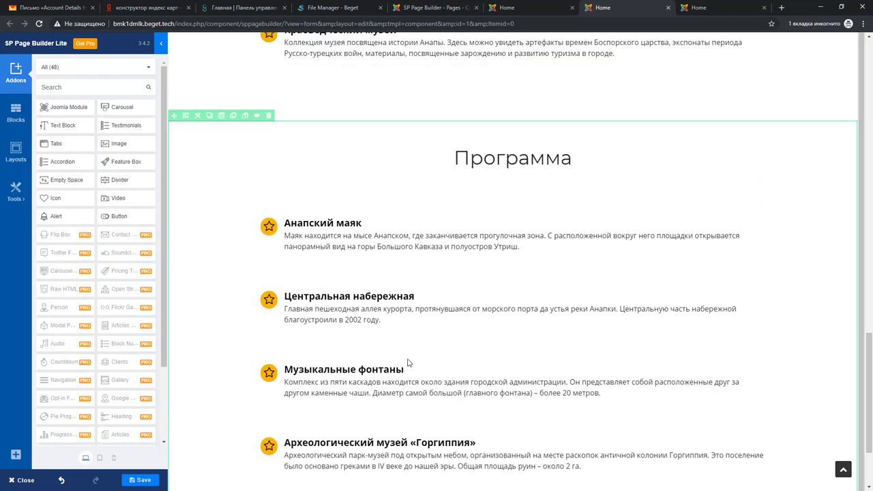
Save the page with the duplicated "Программа" section.
left_click(141, 480)
scroll(450, 343, "up", 4)
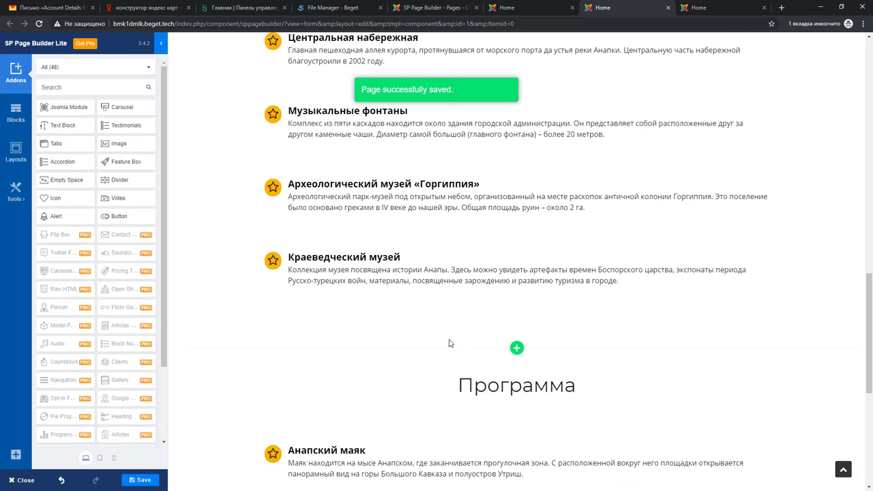
scroll(446, 348, "down", 5)
scroll(447, 347, "up", 2)
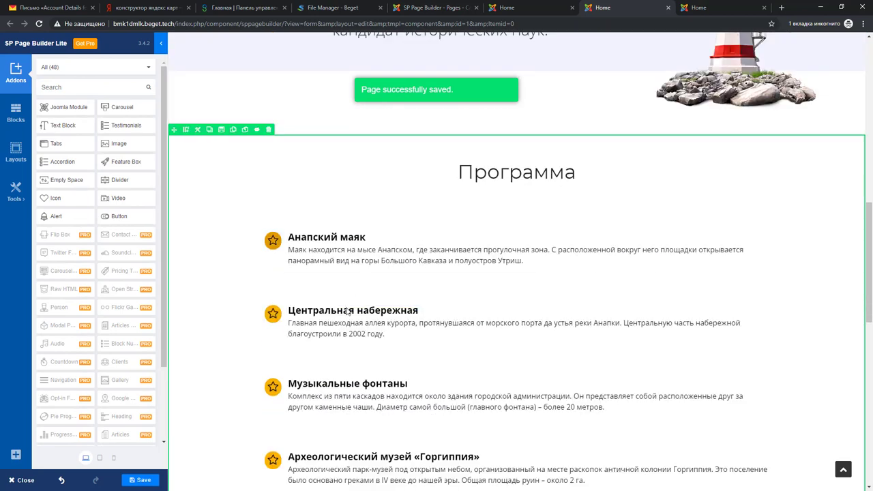
left_click(186, 129)
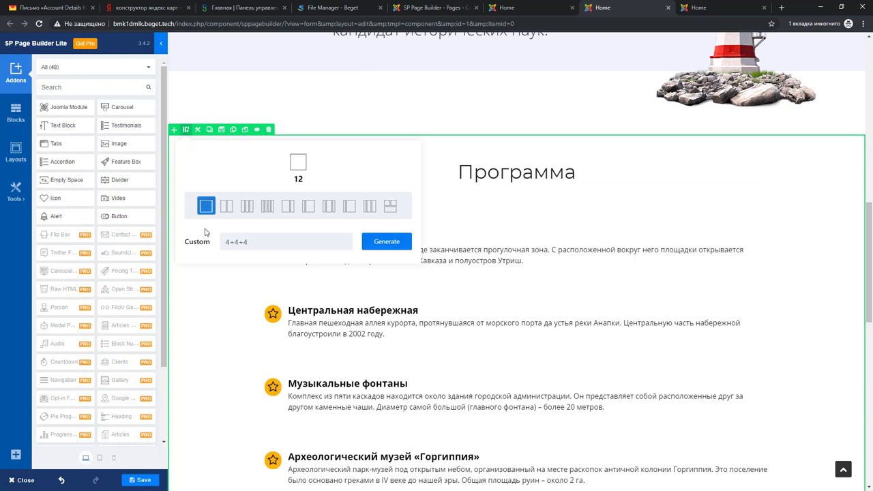
left_click(186, 130)
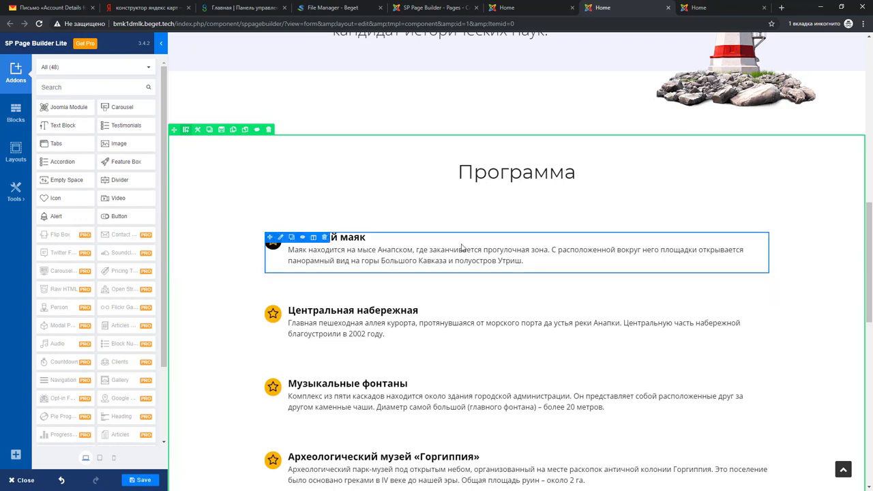
scroll(454, 347, "down", 3)
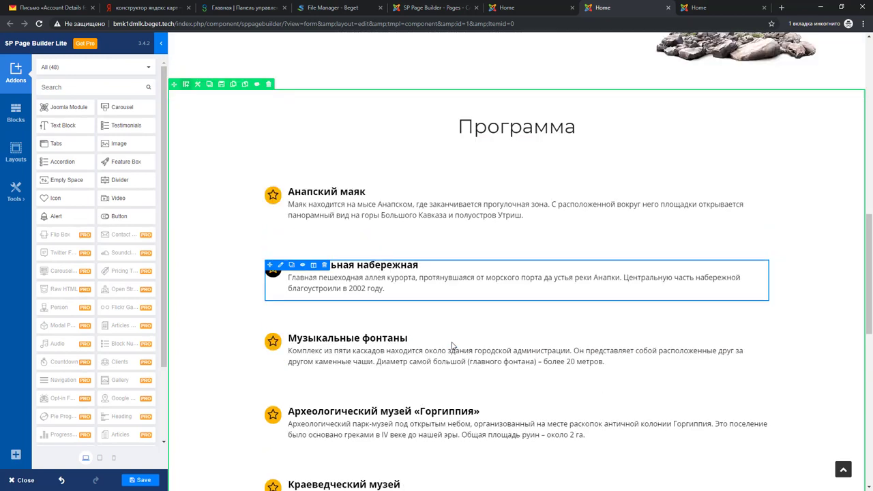
scroll(456, 362, "up", 3)
scroll(464, 327, "up", 2)
scroll(460, 327, "down", 1)
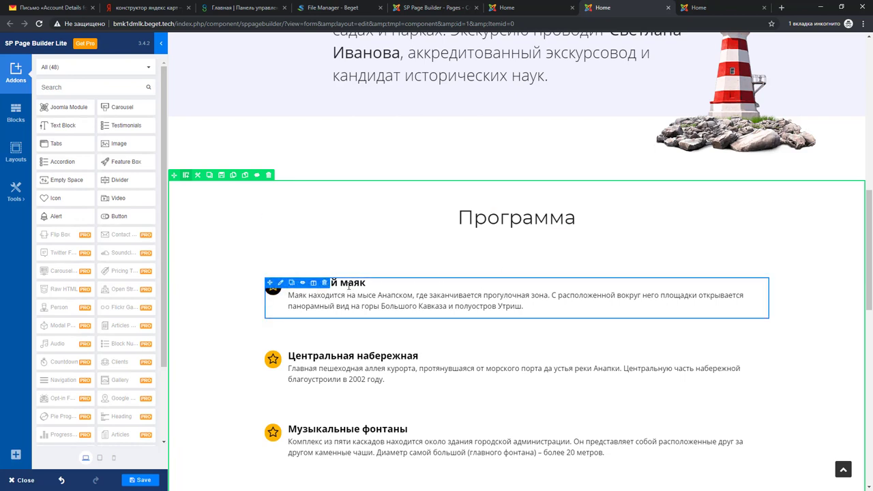
scroll(348, 319, "down", 1)
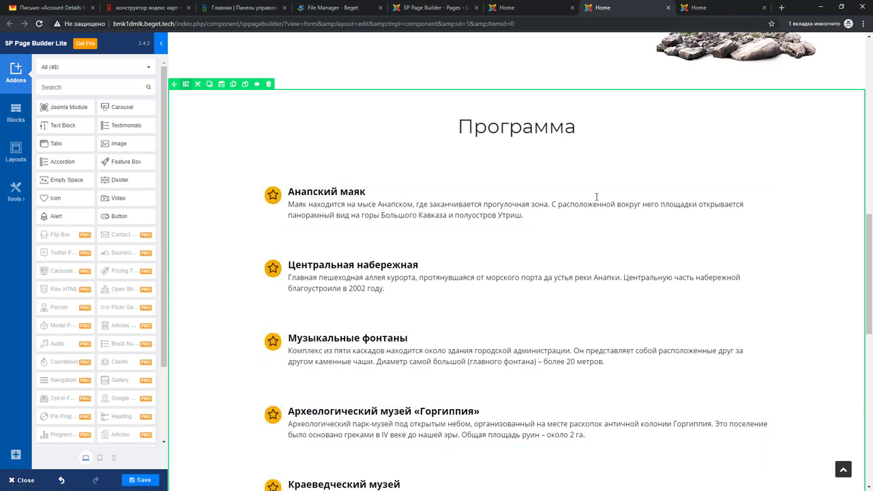
scroll(624, 307, "up", 1)
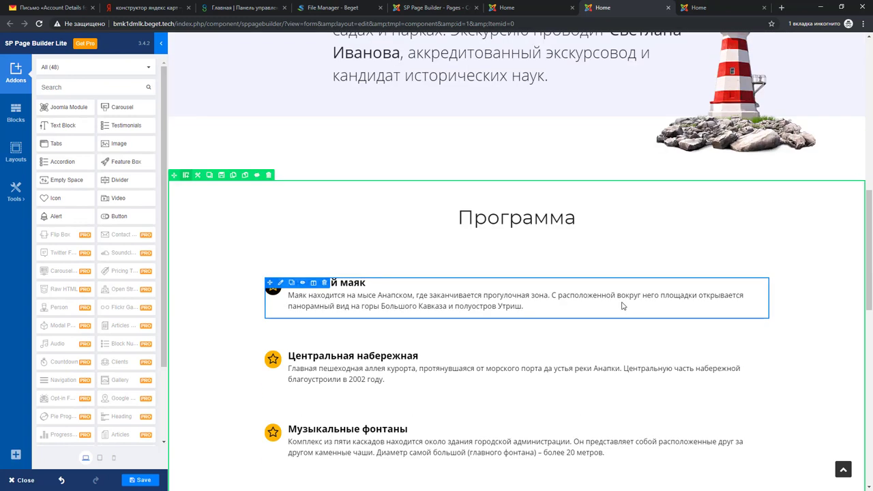
Generate a custom 12+6+6 column layout for the first "Программа" section.
left_click(187, 176)
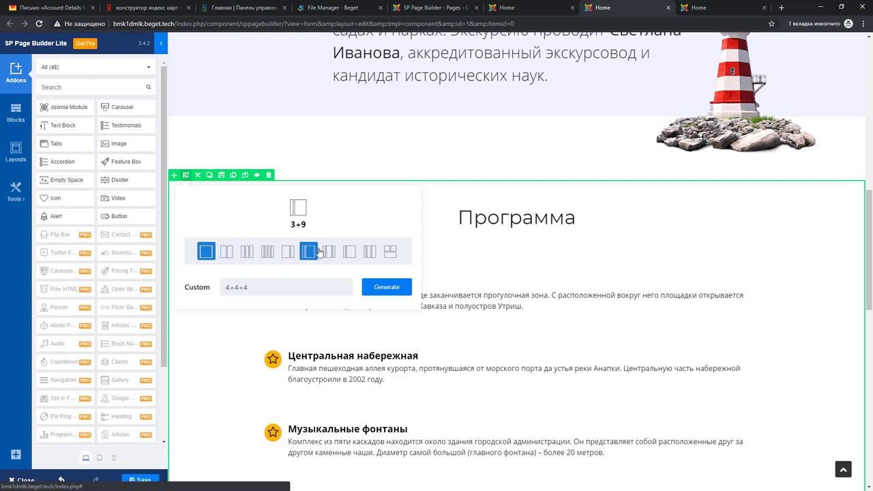
left_click_drag(280, 287, 218, 287)
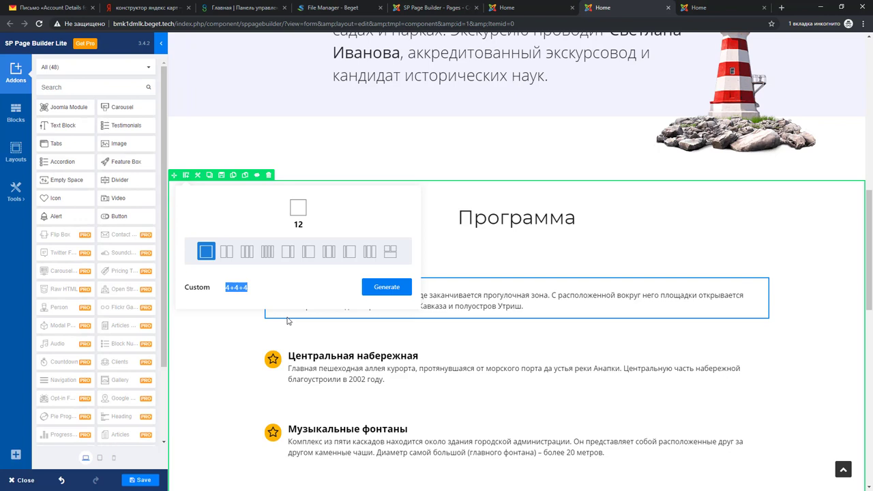
type("12+6+6")
left_click(382, 289)
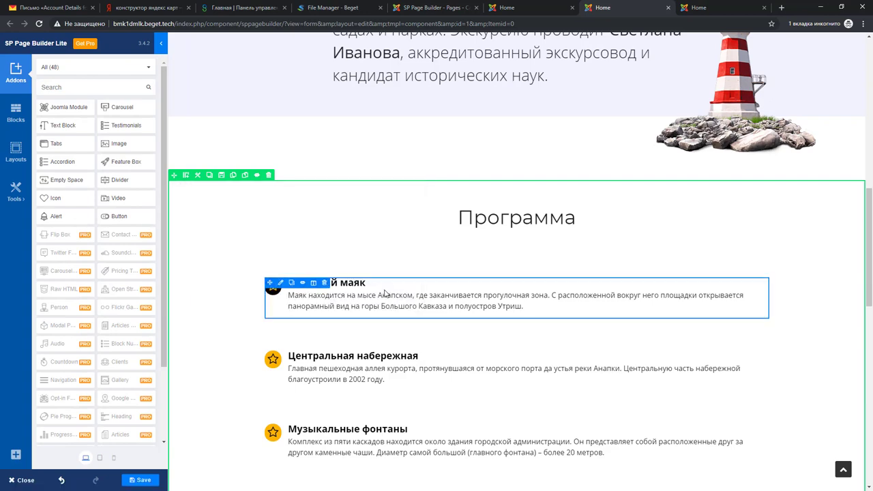
scroll(425, 295, "down", 5)
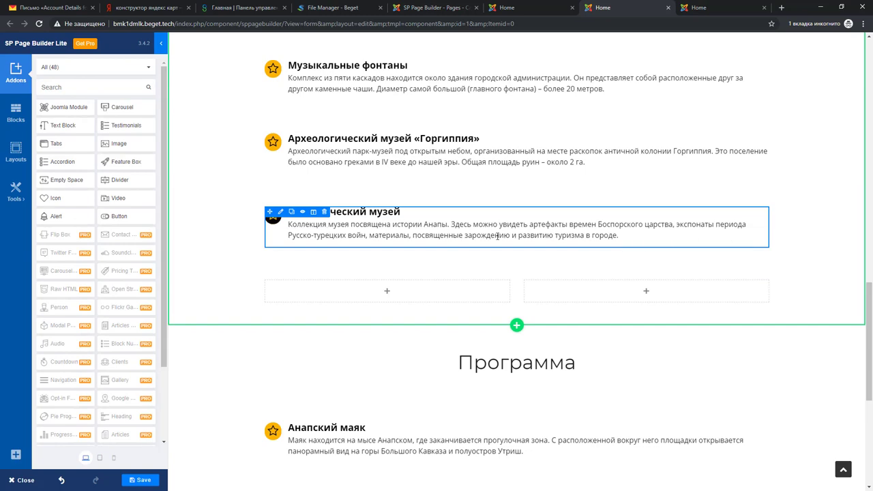
scroll(508, 236, "up", 4)
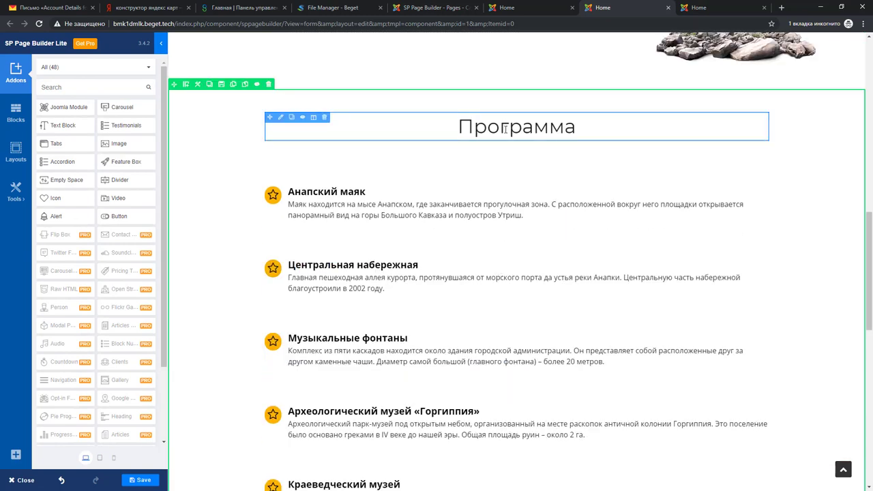
scroll(508, 266, "down", 4)
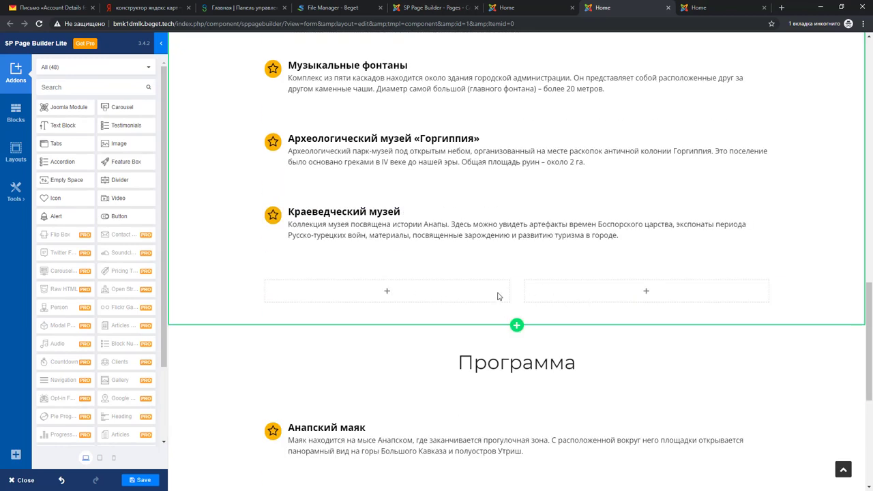
Move "Краеведческий музей" into the empty right column, and "Археологический музей «Горгиппия»" and "Музыкальные фонтаны" into the left column.
scroll(421, 279, "up", 3)
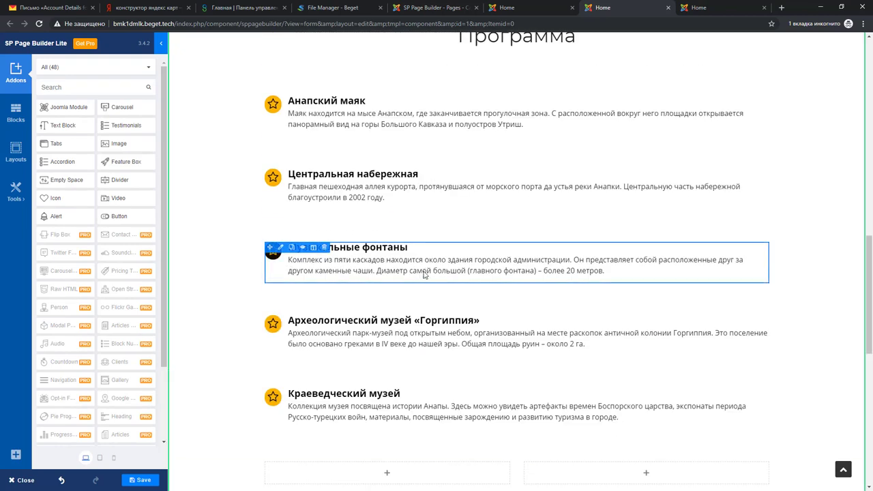
scroll(424, 272, "down", 3)
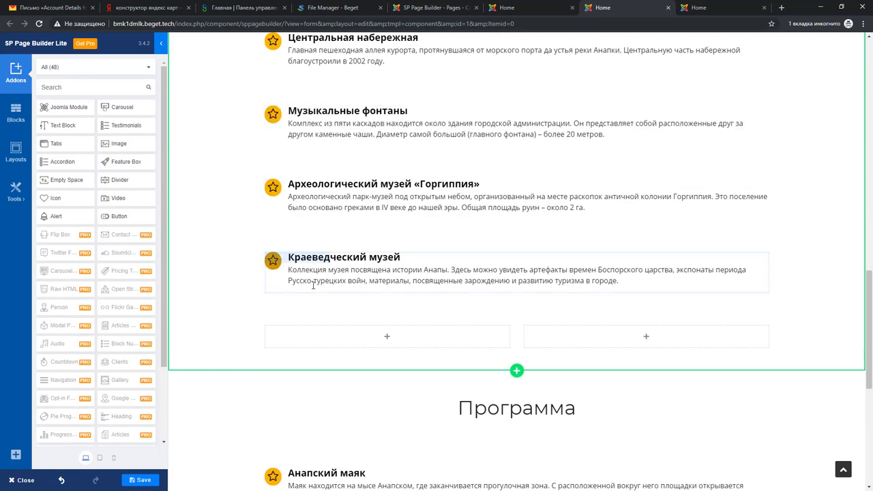
left_click_drag(359, 288, 554, 336)
left_click_drag(275, 183, 300, 287)
scroll(300, 182, "up", 1)
scroll(290, 256, "up", 1)
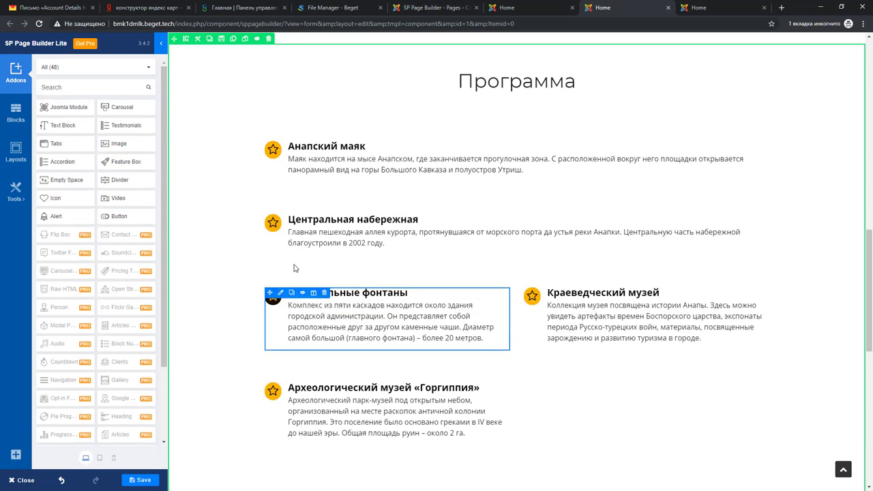
Move "Центральная набережная" to the top of the right column and "Анапский маяк" to the top of the left column.
left_click_drag(271, 221, 553, 308)
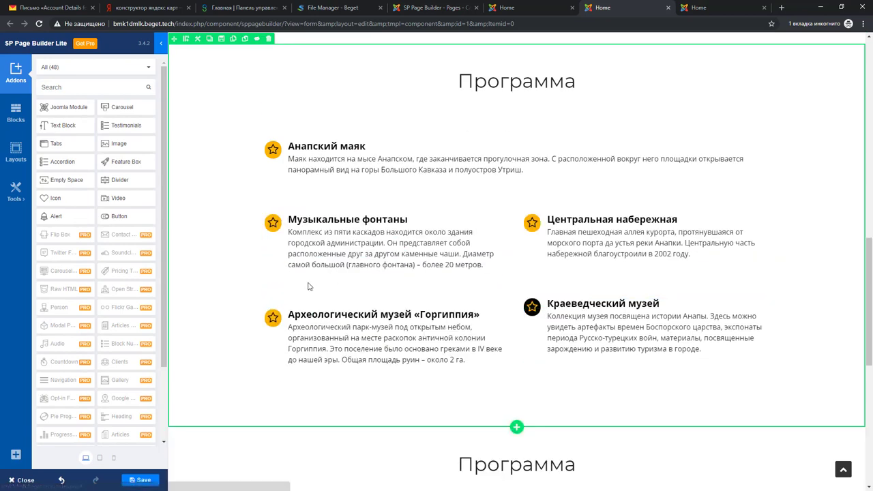
scroll(279, 283, "up", 1)
scroll(273, 266, "down", 1)
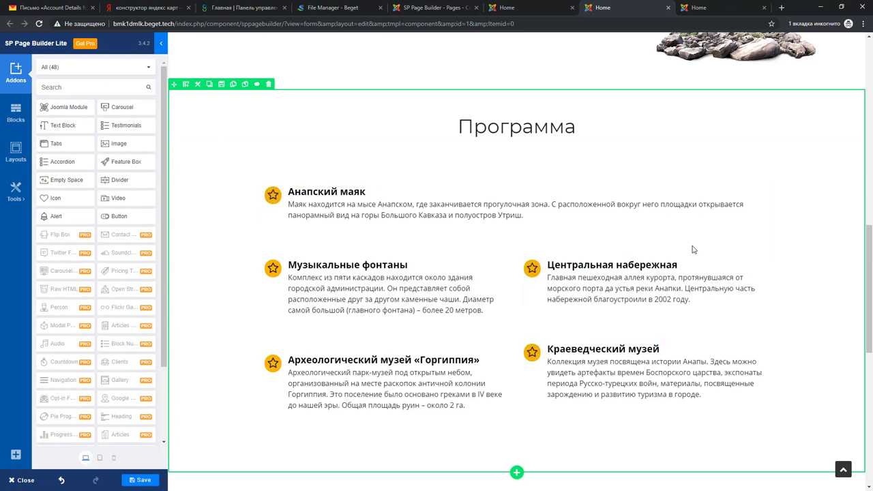
mouse_move(298, 202)
left_click_drag(270, 191, 304, 273)
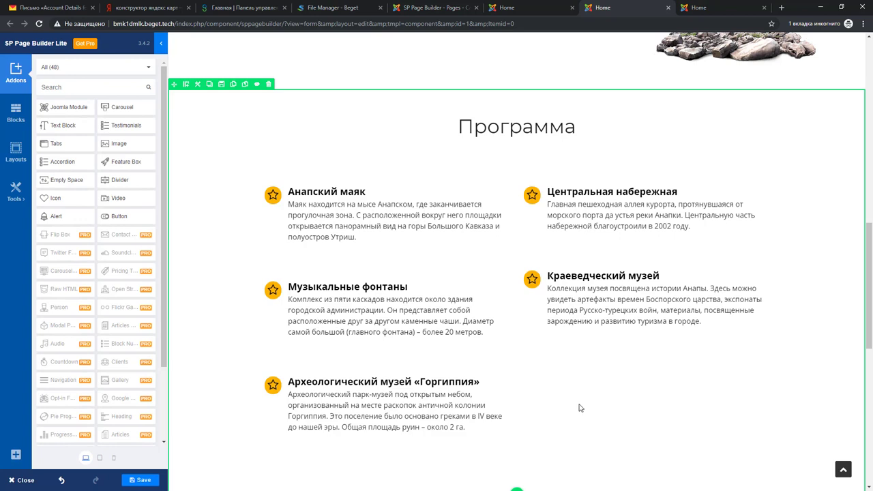
Move "Археологический музей «Горгиппия»" below "Центральная набережная" in the right column and "Краеведческий музей" to the bottom of the left column.
scroll(583, 409, "up", 1)
scroll(586, 412, "down", 1)
mouse_move(529, 277)
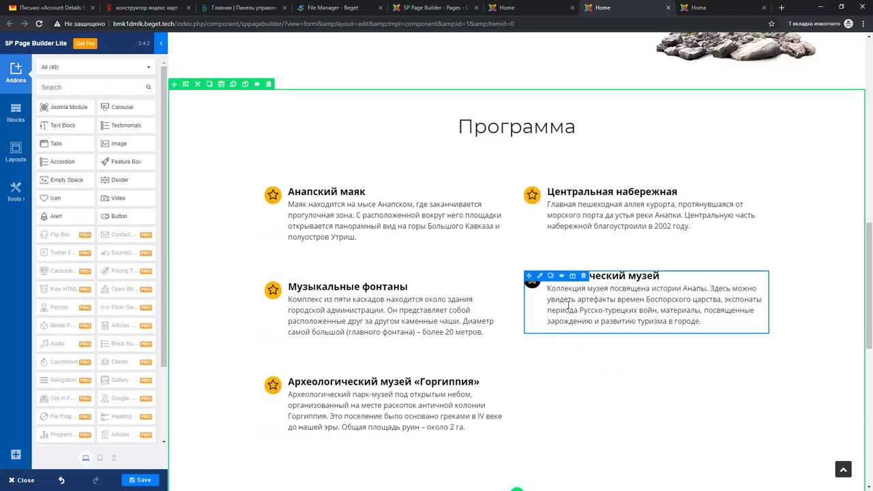
left_click_drag(529, 277, 506, 174)
mouse_move(560, 287)
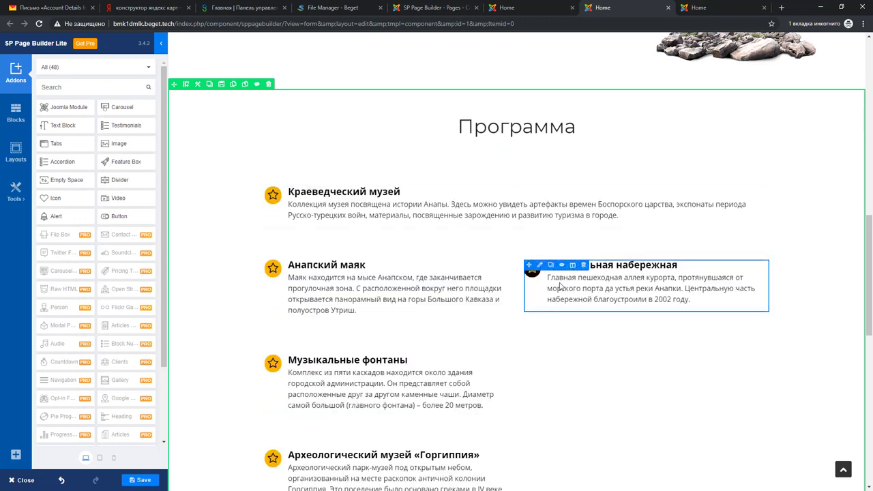
left_click_drag(270, 455, 615, 341)
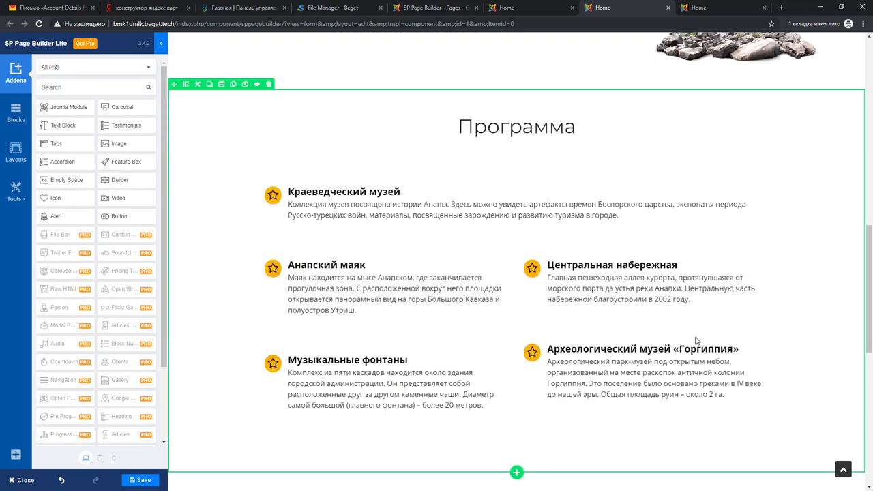
left_click_drag(270, 146, 306, 375)
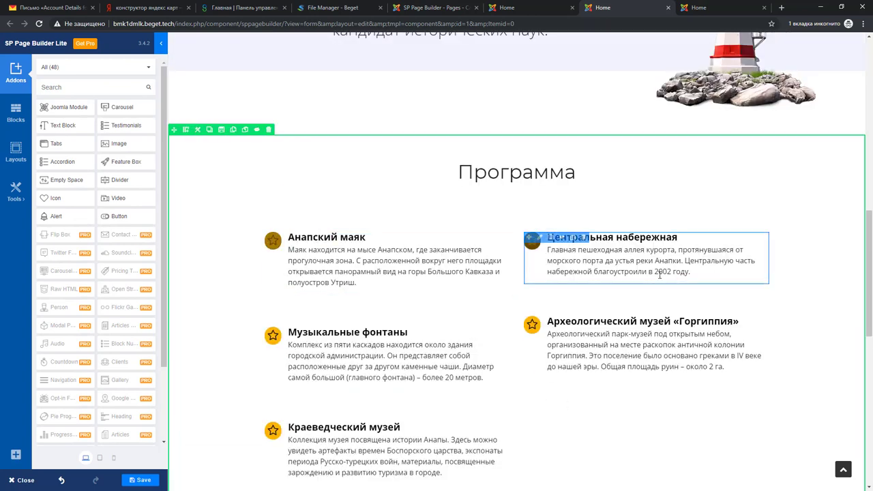
scroll(584, 273, "down", 1)
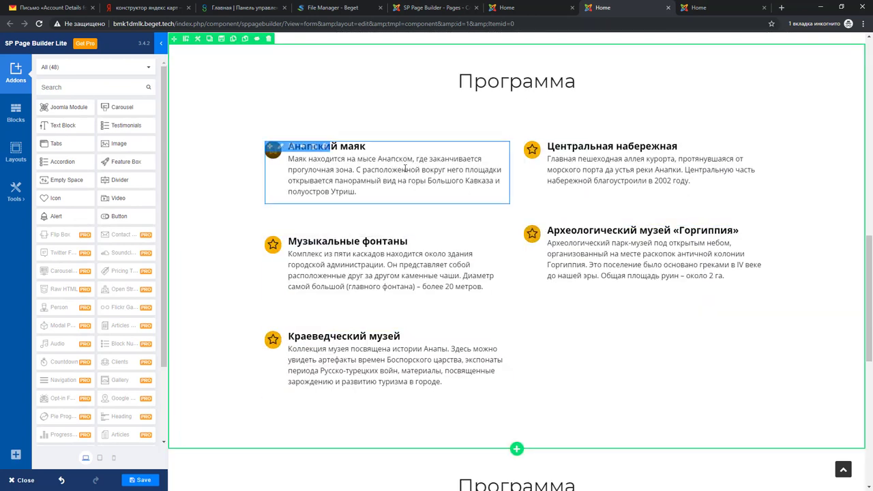
scroll(451, 166, "up", 1)
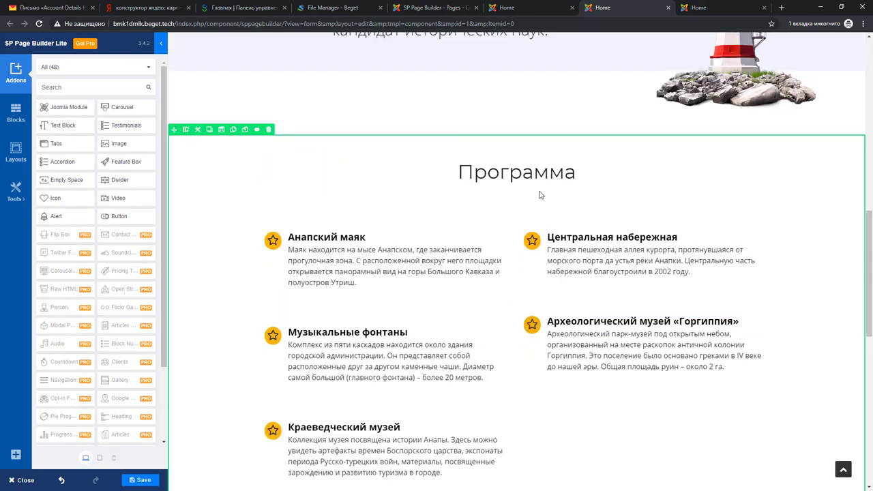
scroll(546, 195, "down", 4)
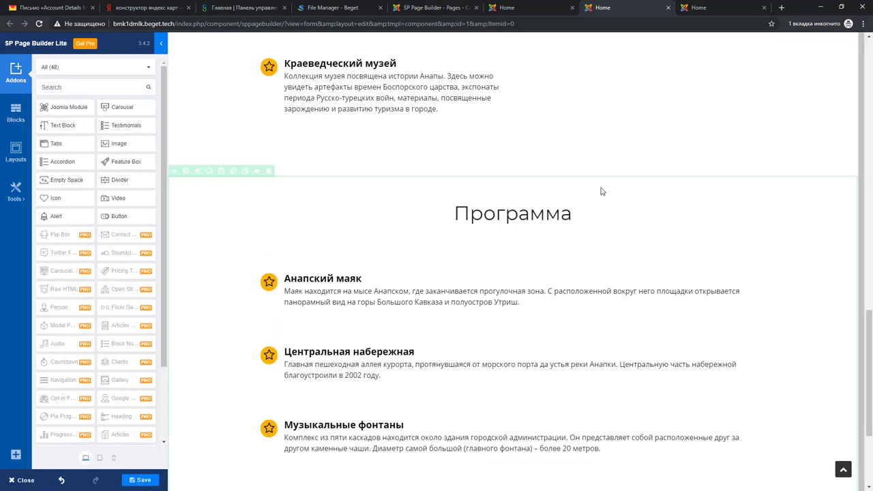
scroll(602, 191, "up", 3)
scroll(598, 205, "up", 2)
scroll(596, 208, "down", 4)
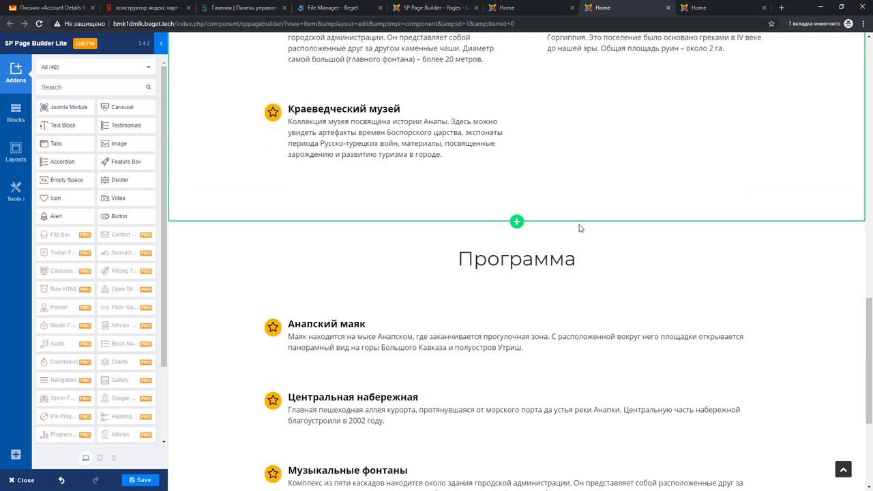
Compare the two-column "Программа" section with its single-column copy and save the page.
scroll(405, 294, "down", 3)
scroll(423, 273, "up", 5)
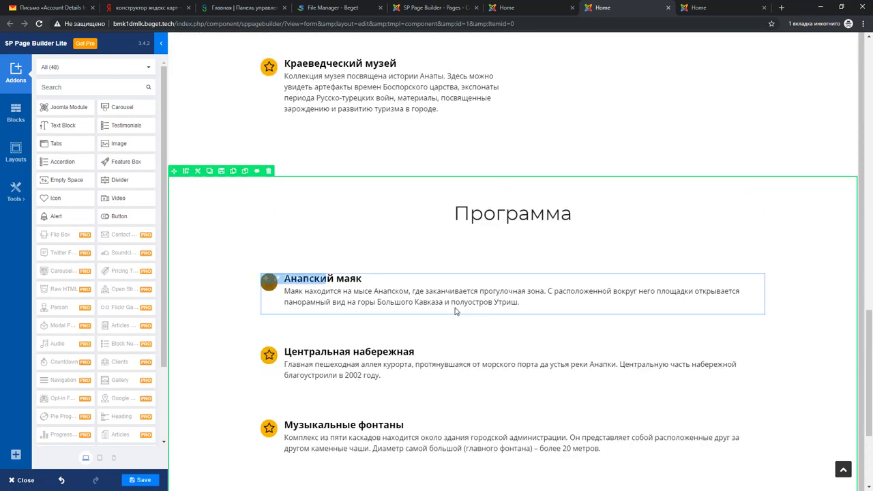
scroll(518, 204, "up", 2)
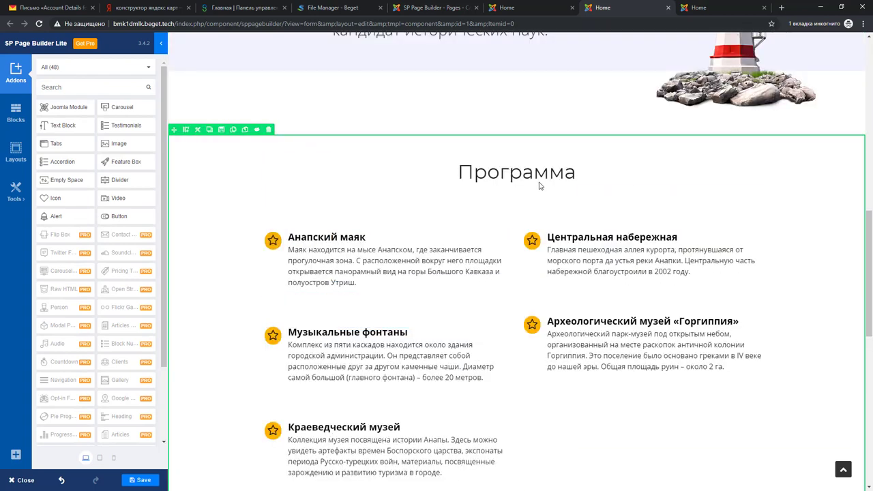
scroll(503, 232, "down", 6)
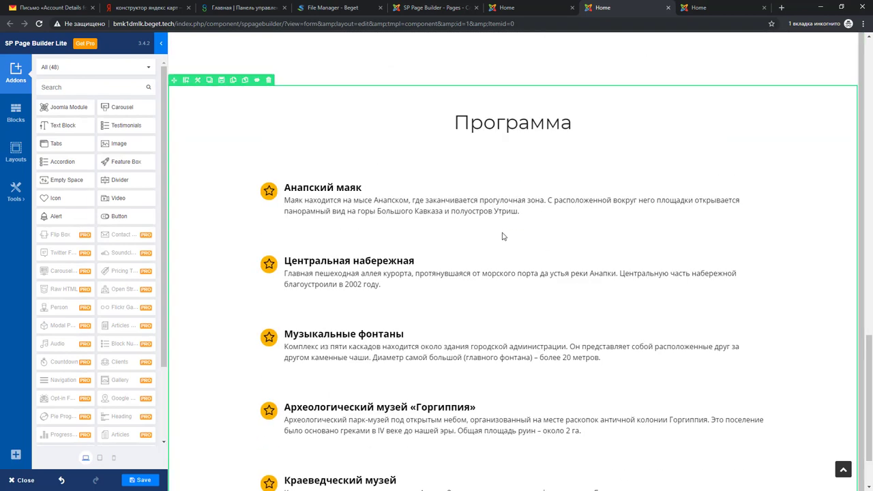
left_click(140, 479)
scroll(407, 377, "up", 3)
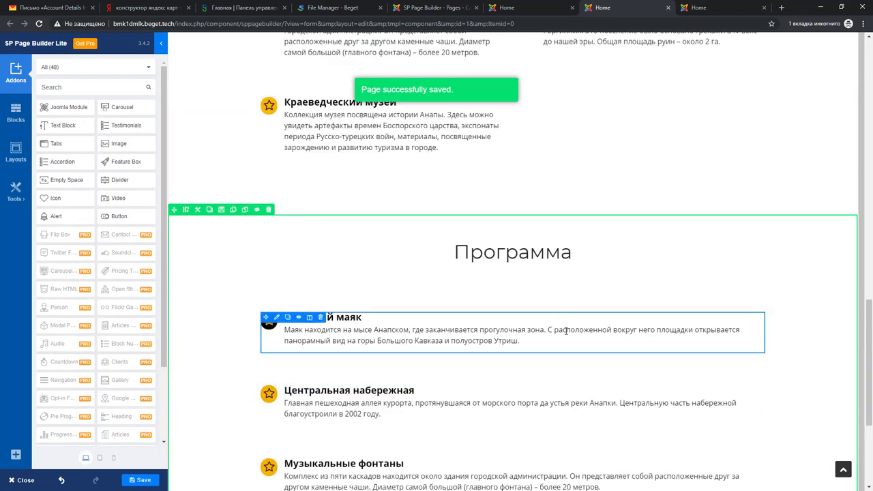
Reload the published page and examine the two-column "Программа" section against the single-column version below it.
left_click(522, 8)
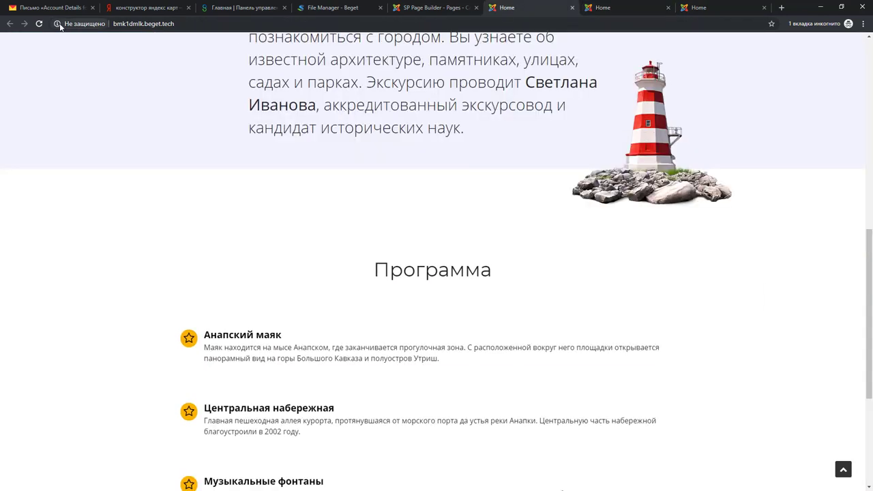
left_click(39, 23)
scroll(130, 254, "down", 2)
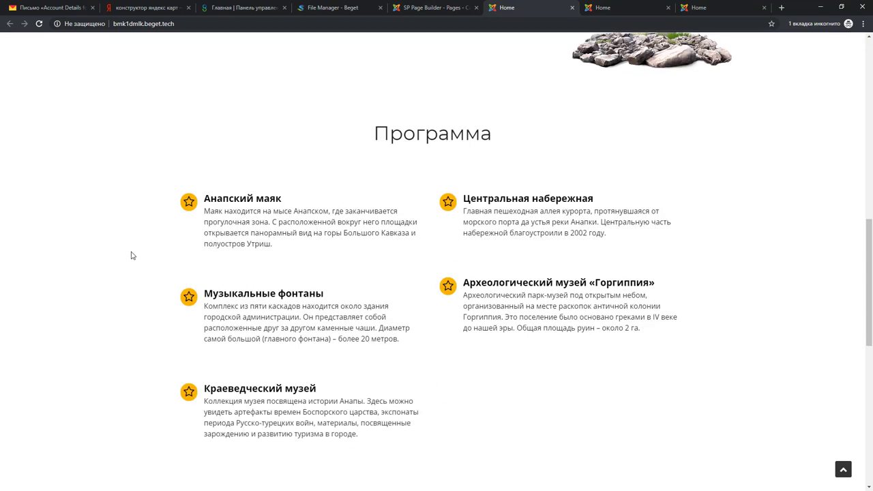
scroll(442, 221, "down", 3)
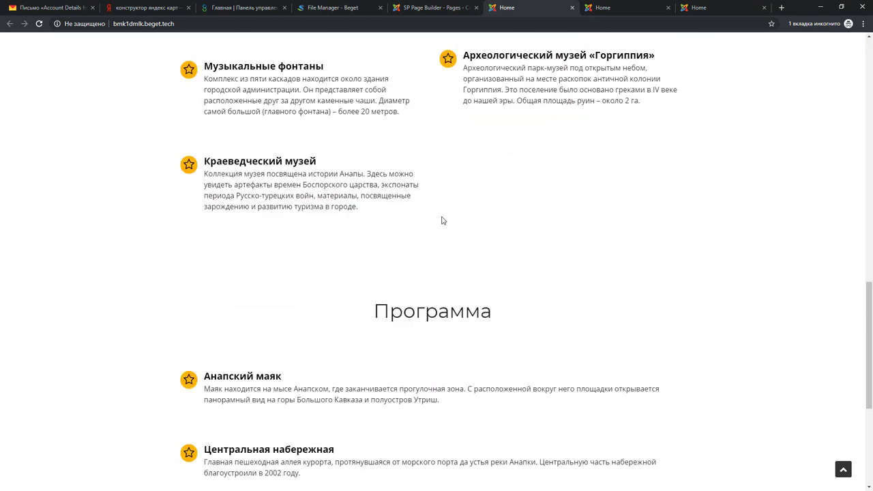
scroll(669, 231, "down", 3)
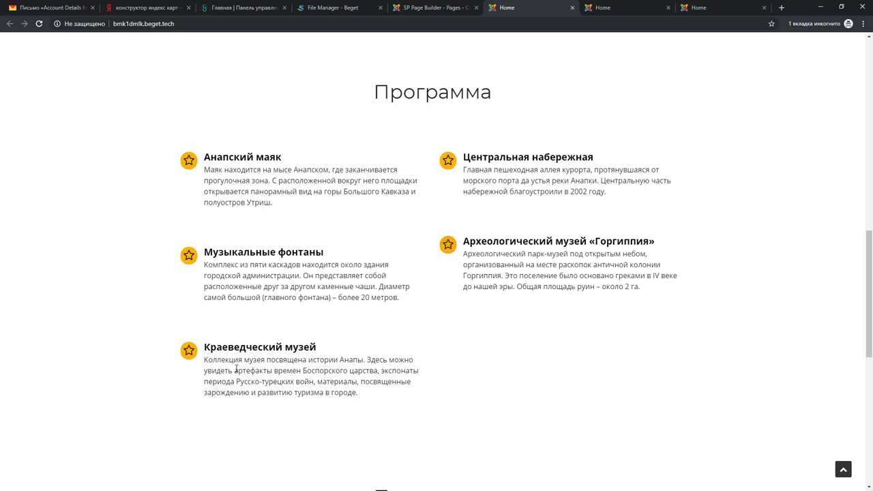
scroll(610, 238, "up", 1)
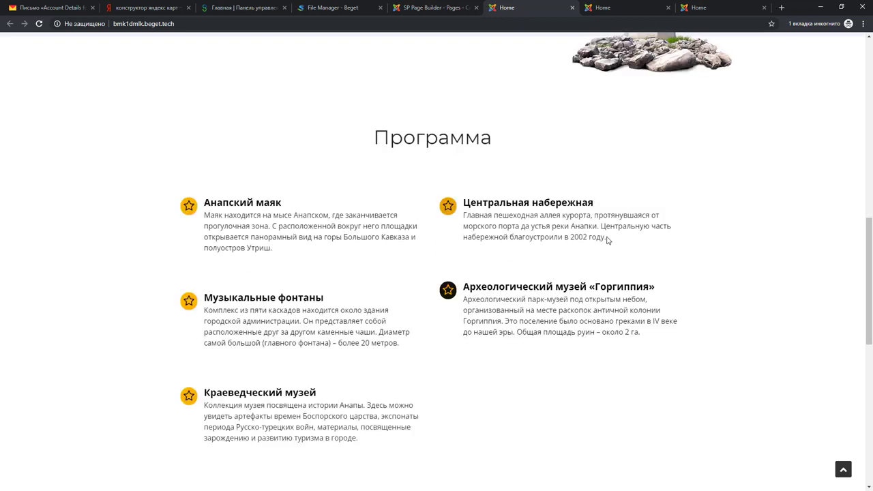
scroll(607, 242, "down", 1)
scroll(573, 278, "up", 3)
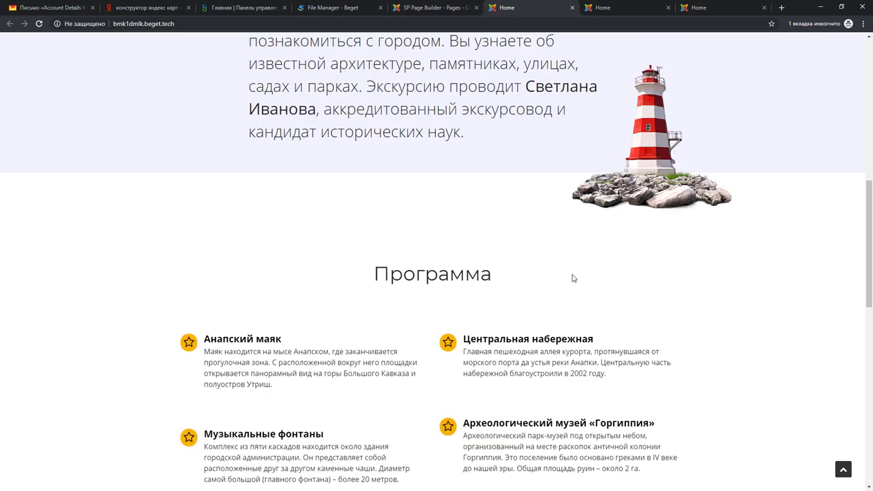
Return to the page editor, delete the single-column "Программа" section and save the page.
left_click(634, 10)
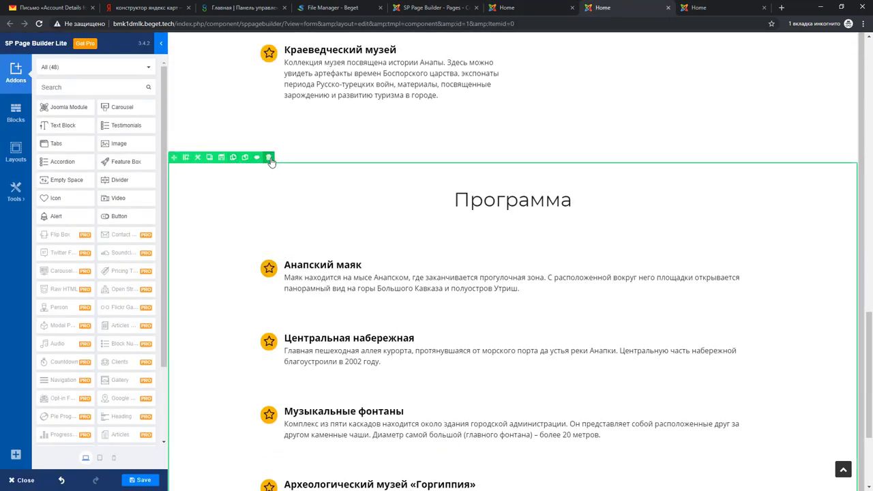
left_click(269, 158)
left_click(476, 75)
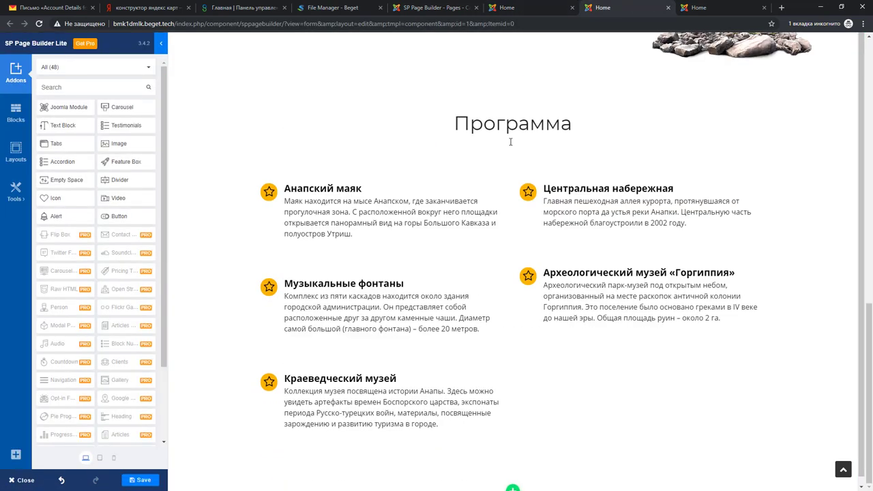
left_click(144, 481)
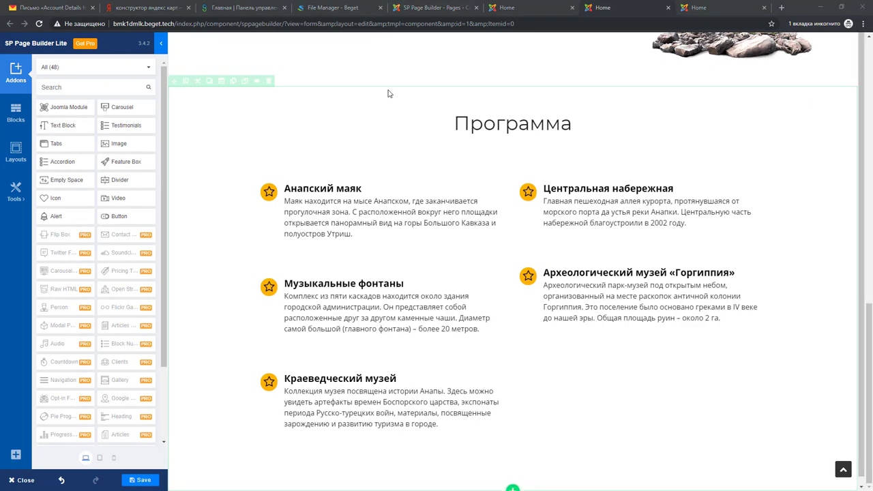
scroll(272, 164, "down", 1)
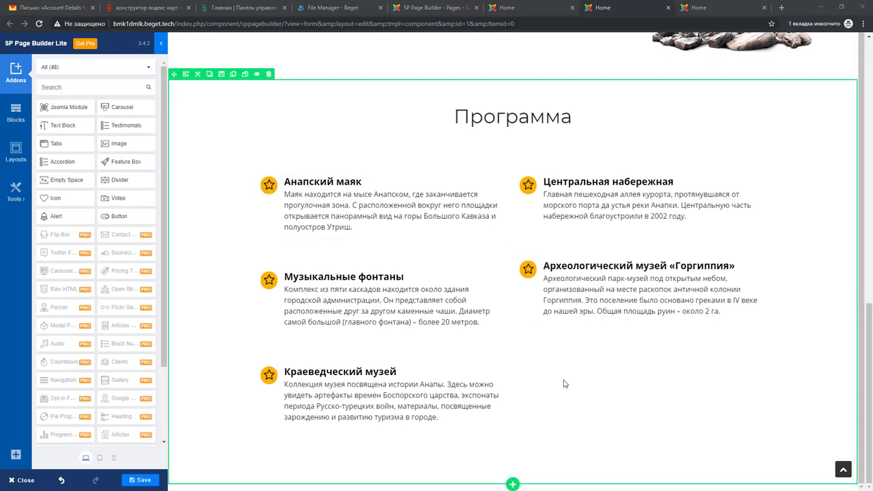
Examine the row of three photos below the programme on the reference site alldmim3.beget.tech.
left_click(513, 484)
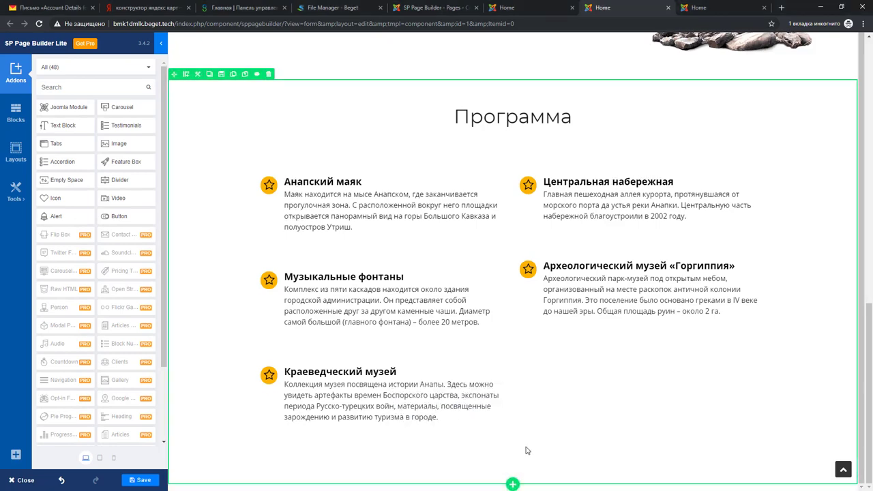
left_click(712, 9)
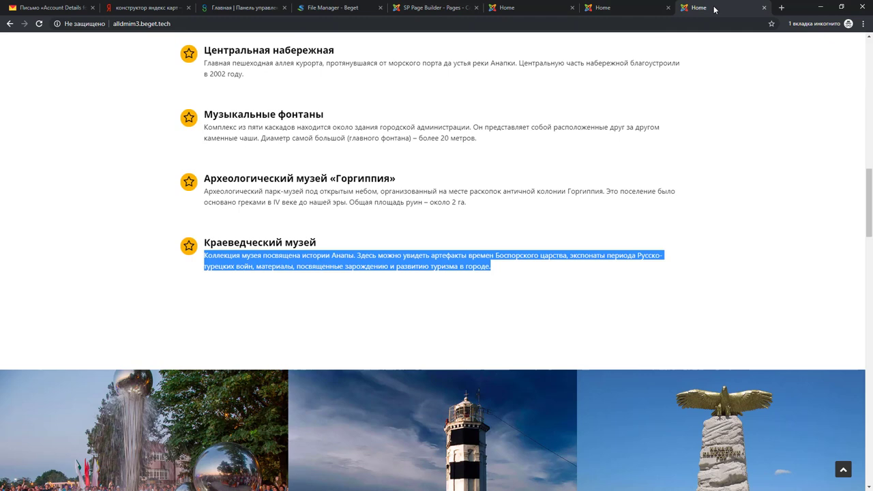
left_click(722, 133)
scroll(730, 150, "down", 4)
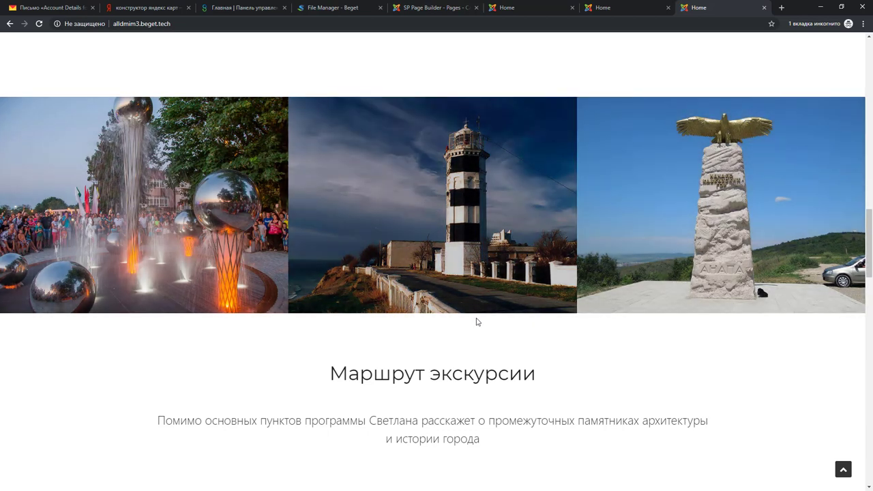
scroll(475, 321, "up", 2)
Return to the page editor and add a row of three equal columns below the "Программа" section.
left_click(614, 8)
left_click_drag(285, 284, 328, 289)
left_click(470, 472)
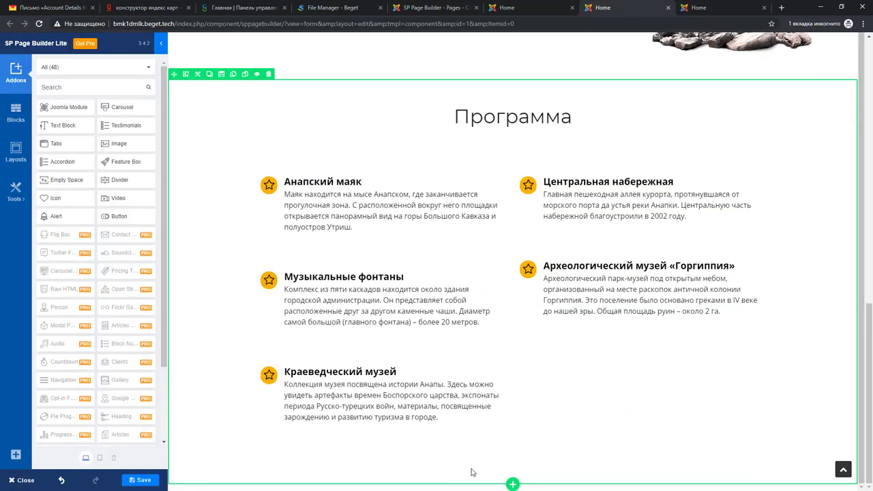
left_click(513, 484)
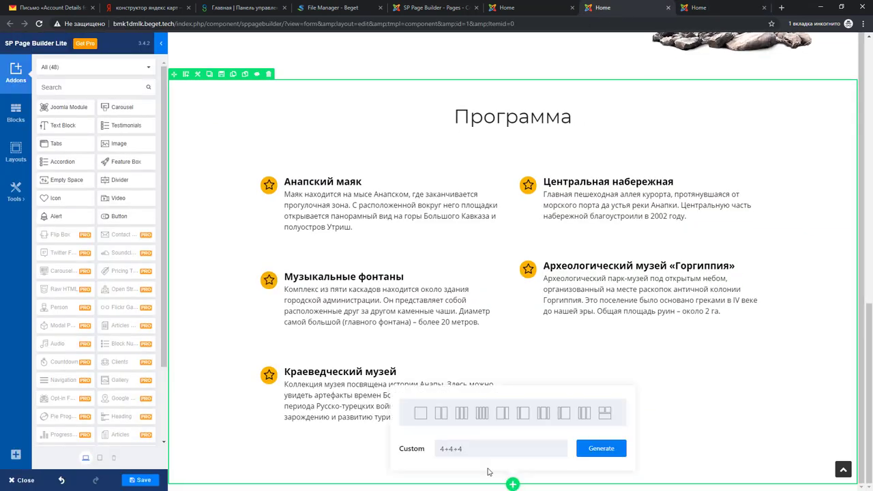
left_click(462, 415)
scroll(460, 414, "down", 2)
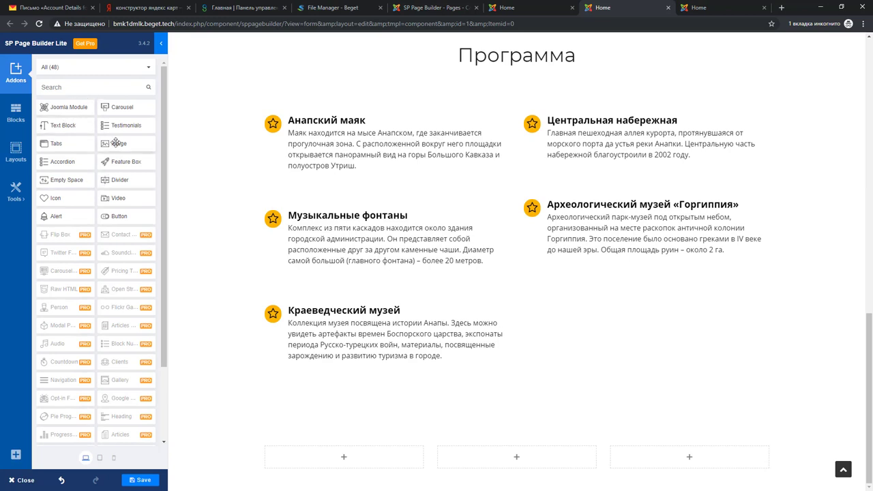
Place an Image addon in the first column of the new row and remove its placeholder scooter picture.
scroll(112, 147, "down", 1)
scroll(120, 178, "up", 1)
left_click_drag(119, 144, 336, 448)
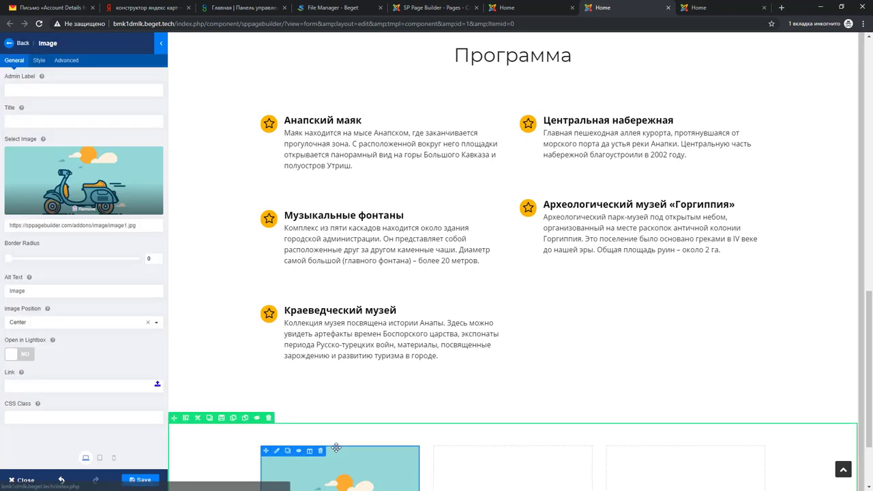
scroll(441, 297, "down", 2)
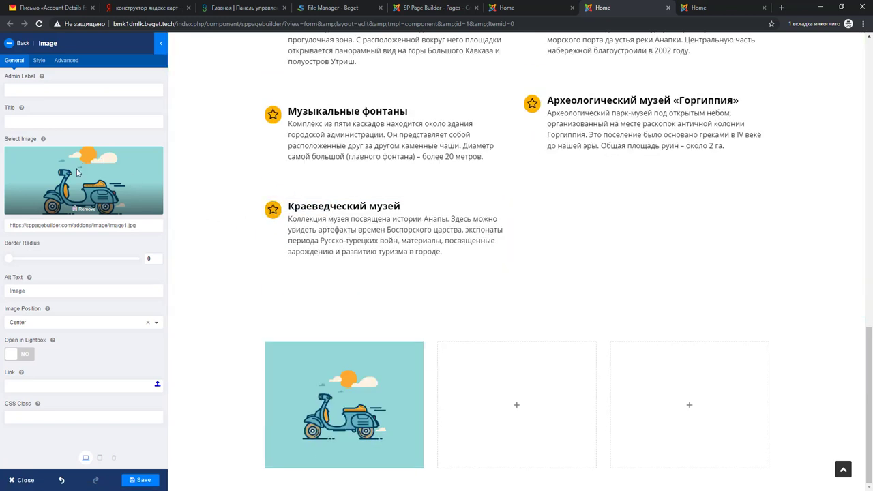
left_click(86, 210)
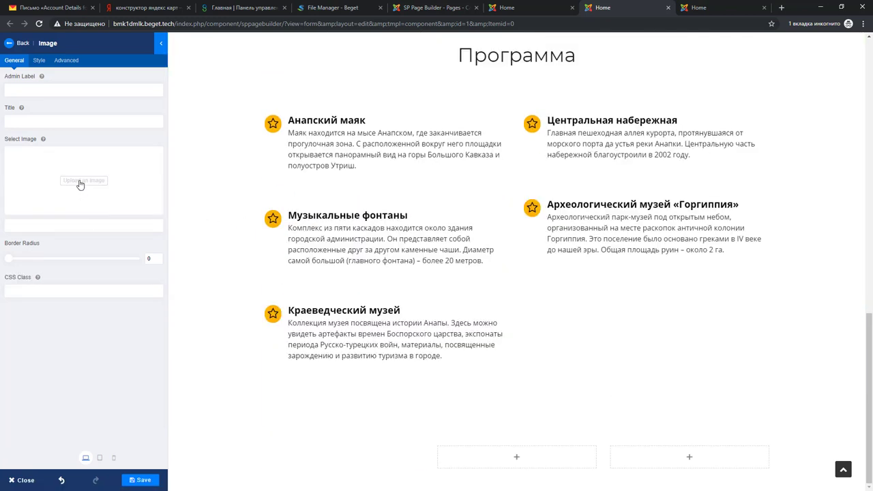
Insert 3.jpg from the images/site folder into the image addon, checking the photo order on the reference site.
left_click(81, 183)
left_click(67, 164)
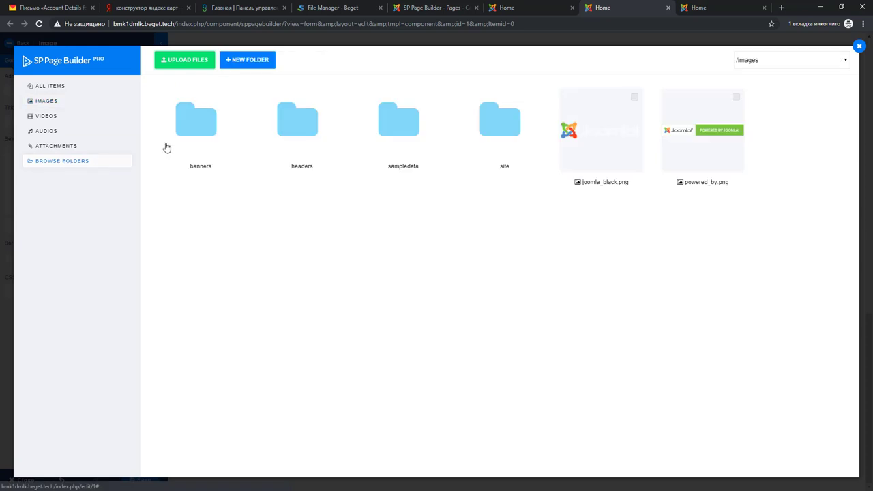
left_click(488, 124)
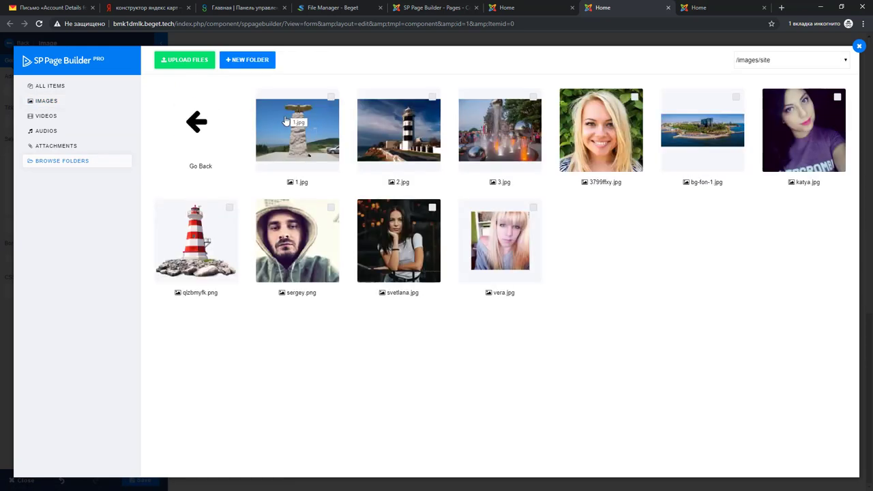
left_click(699, 7)
scroll(469, 197, "down", 1)
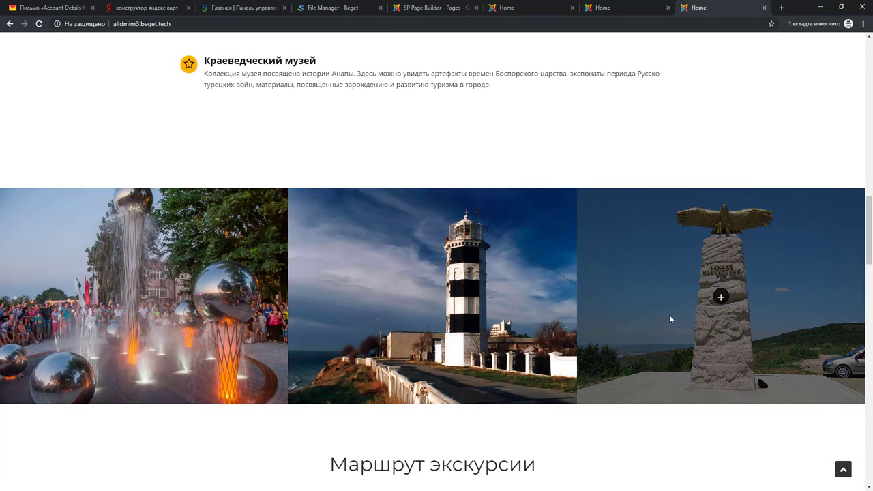
left_click(604, 7)
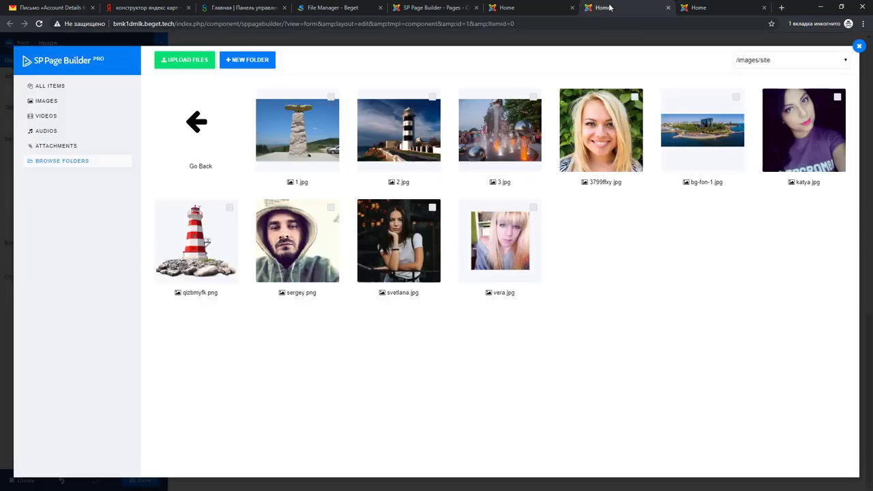
left_click(501, 126)
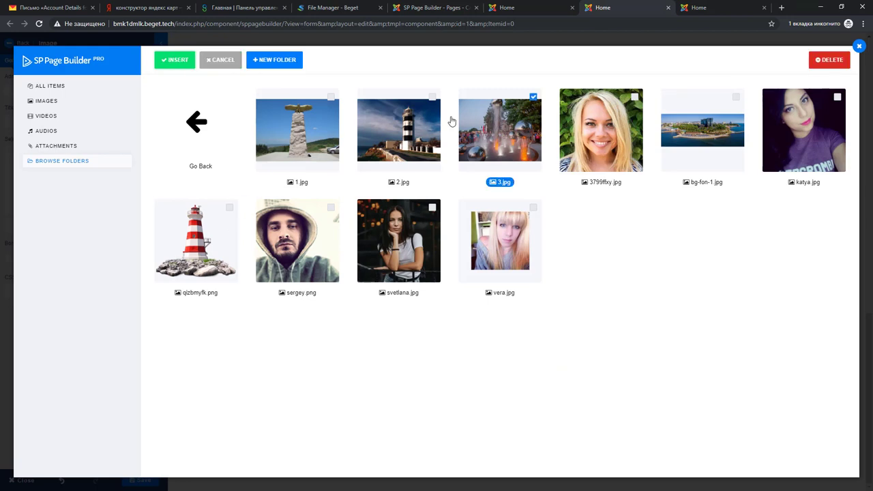
left_click(176, 60)
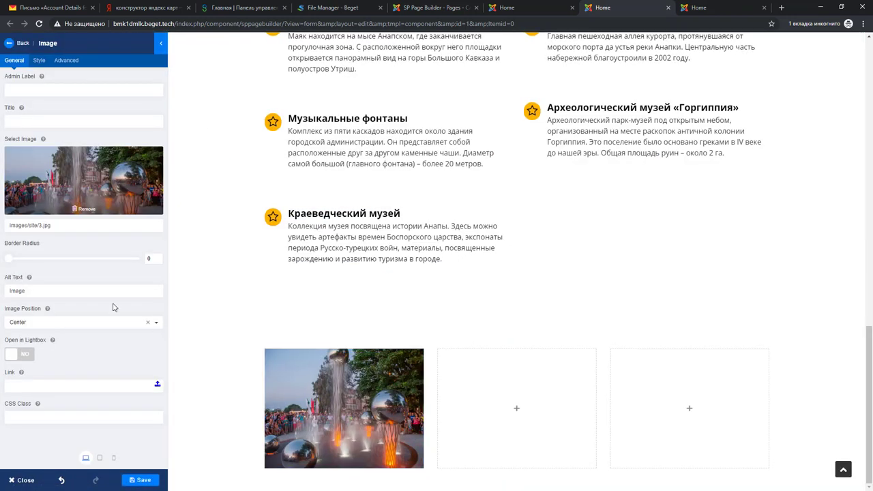
Enable Open in Lightbox for the fountain image with overlay color rgba(0, 0, 0, 0.4) and test its enlarged view.
left_click(19, 354)
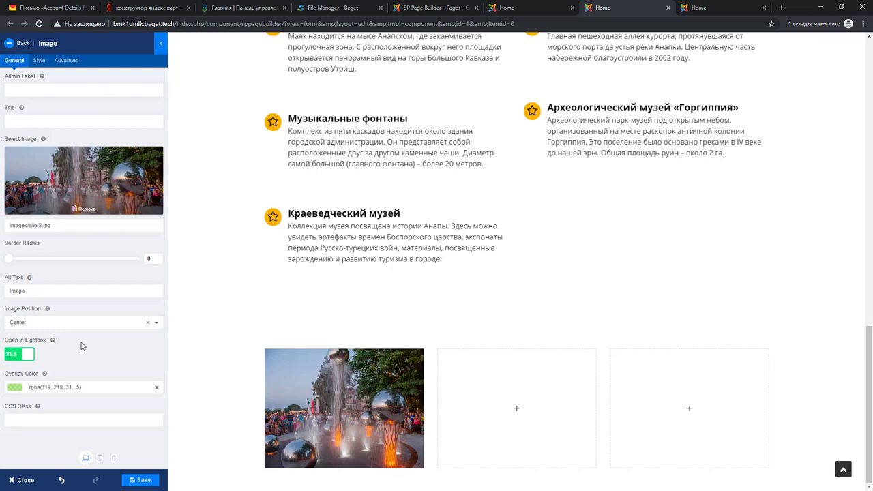
left_click(91, 387)
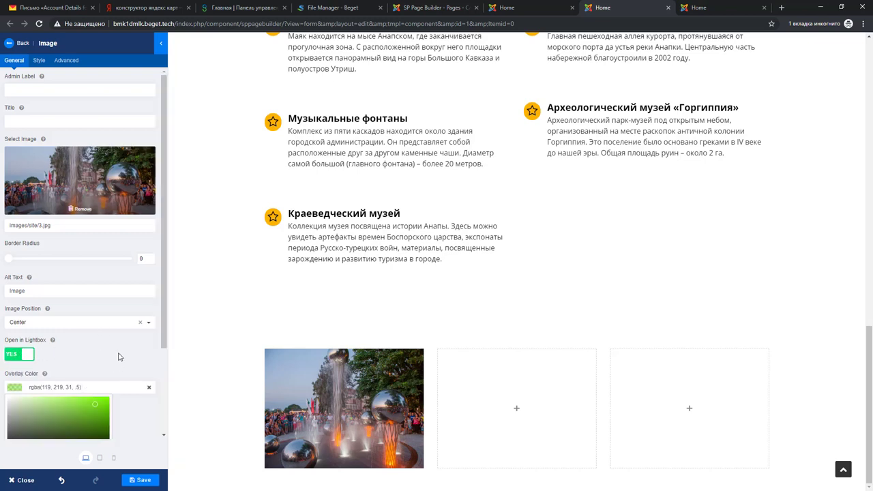
scroll(71, 411, "down", 2)
left_click_drag(45, 313, 3, 354)
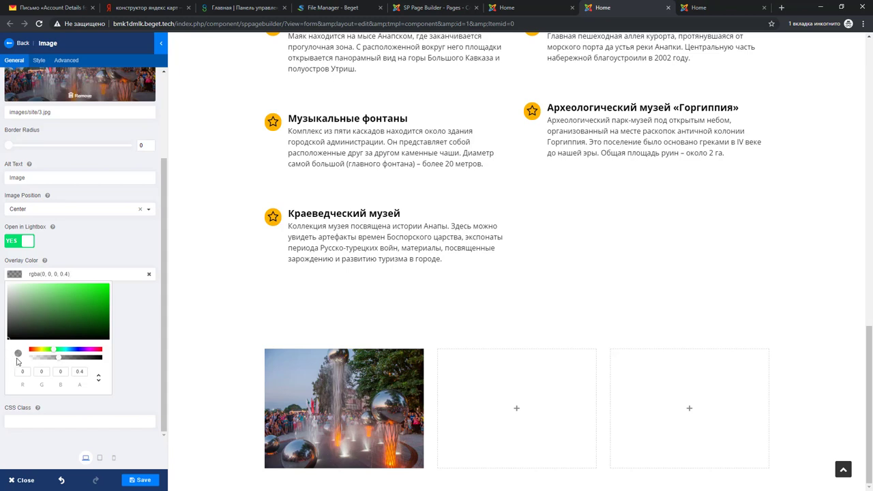
left_click(125, 321)
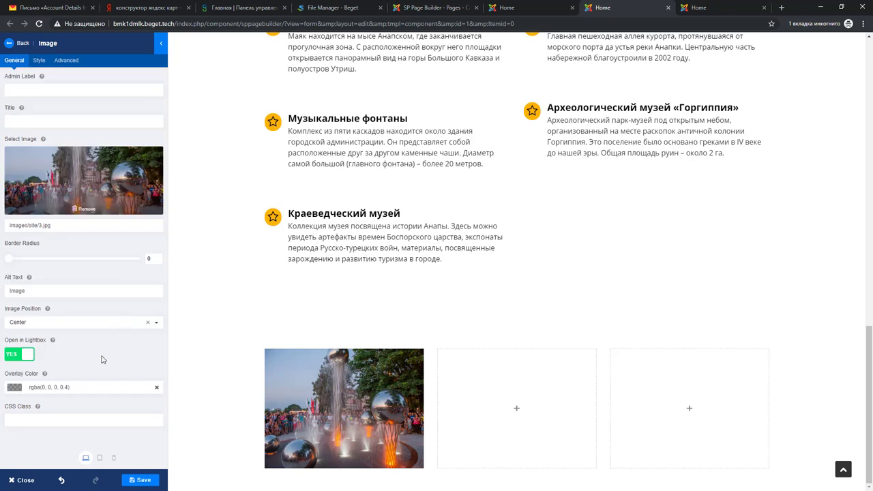
mouse_move(322, 386)
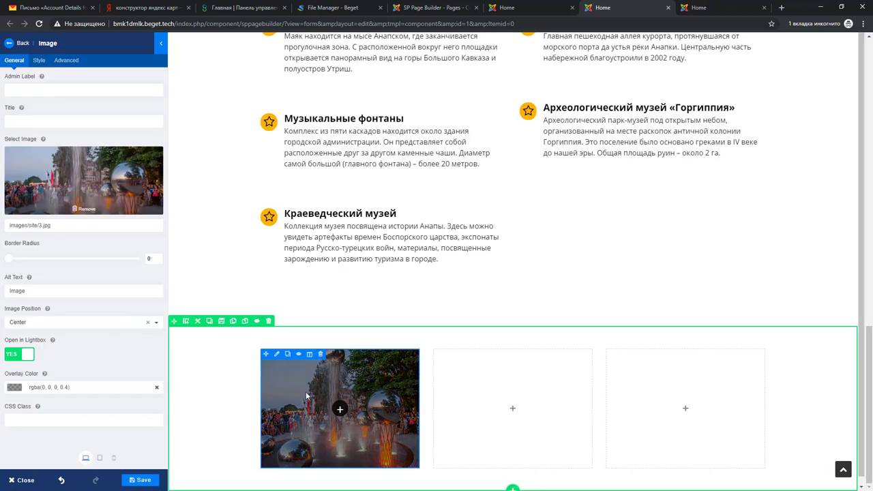
left_click(340, 410)
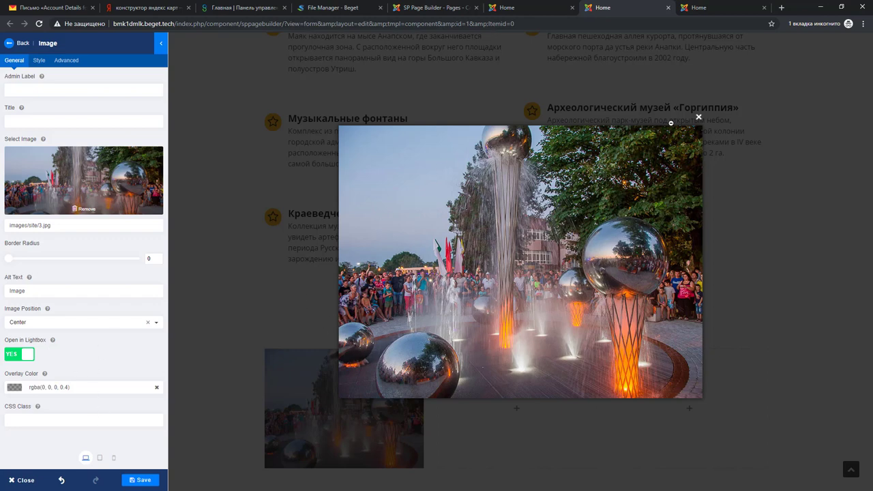
Close the enlarged view, save the page, and clone the fountain image into the second and third columns of the photo row.
left_click(699, 116)
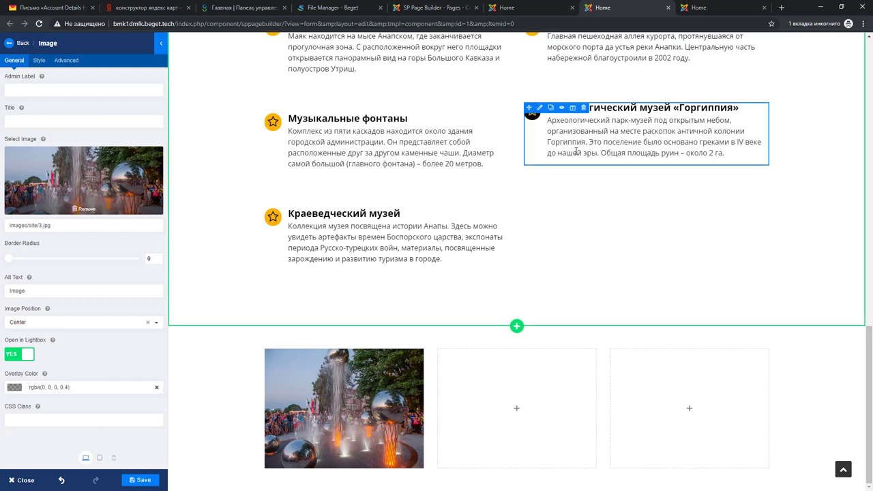
left_click(148, 482)
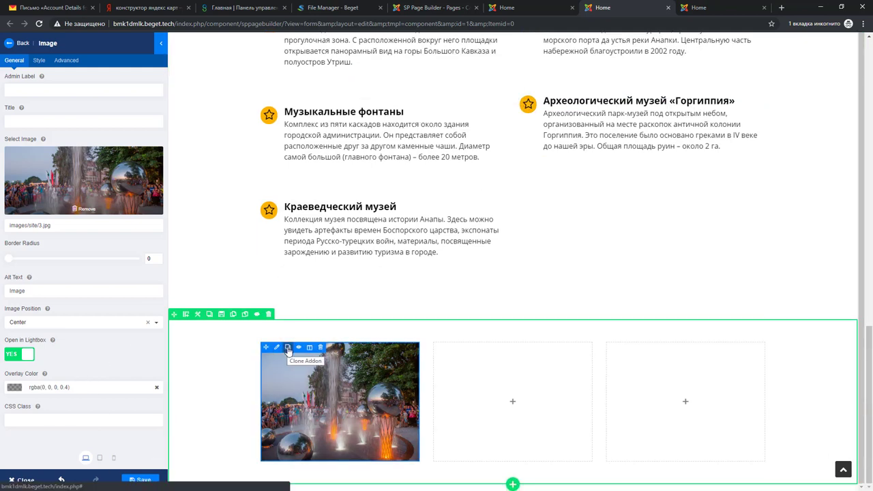
left_click(288, 349)
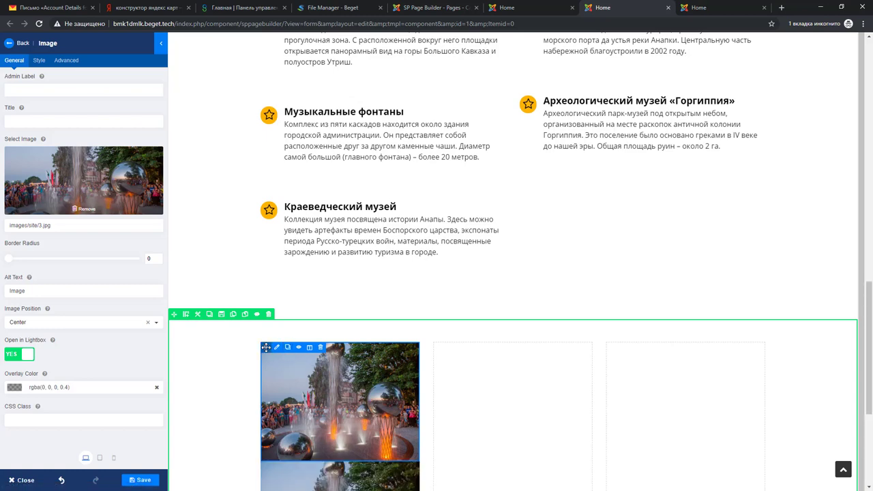
left_click_drag(266, 347, 485, 372)
left_click_drag(266, 347, 687, 381)
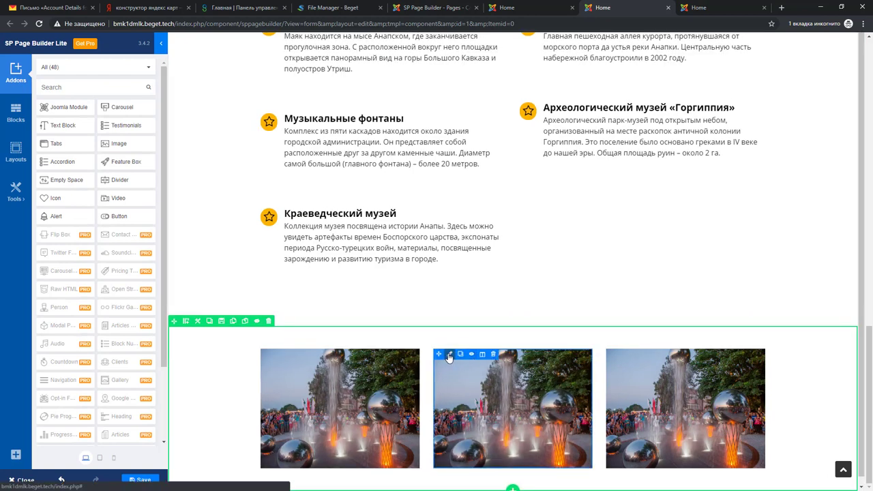
Replace the middle column's fountain picture with 2.jpg from the images/site folder.
left_click(449, 355)
left_click(83, 209)
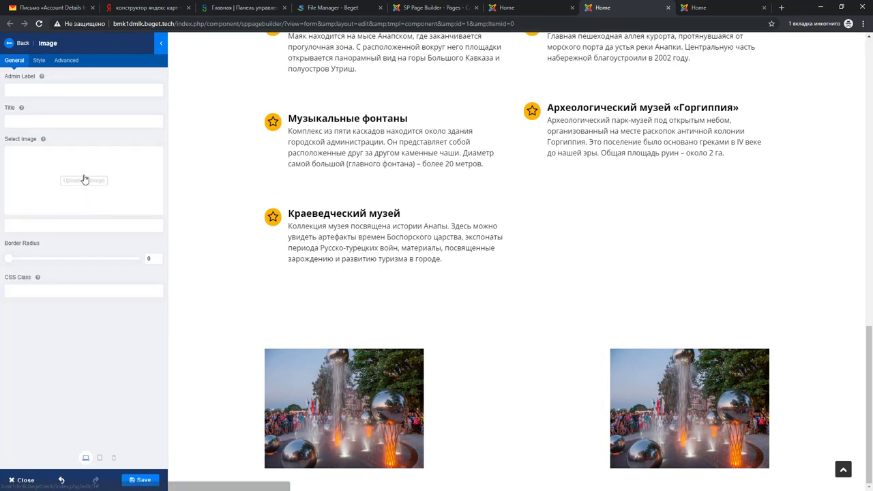
left_click(84, 179)
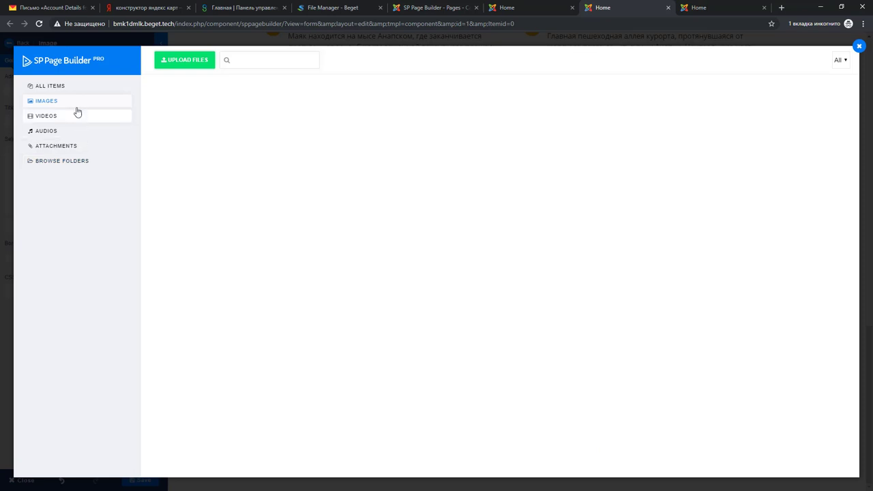
left_click(55, 162)
left_click(500, 125)
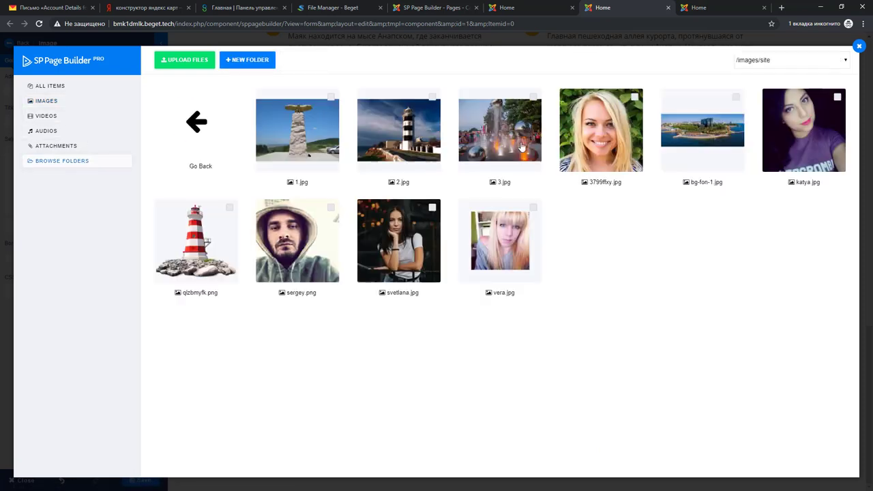
left_click(420, 140)
left_click(174, 61)
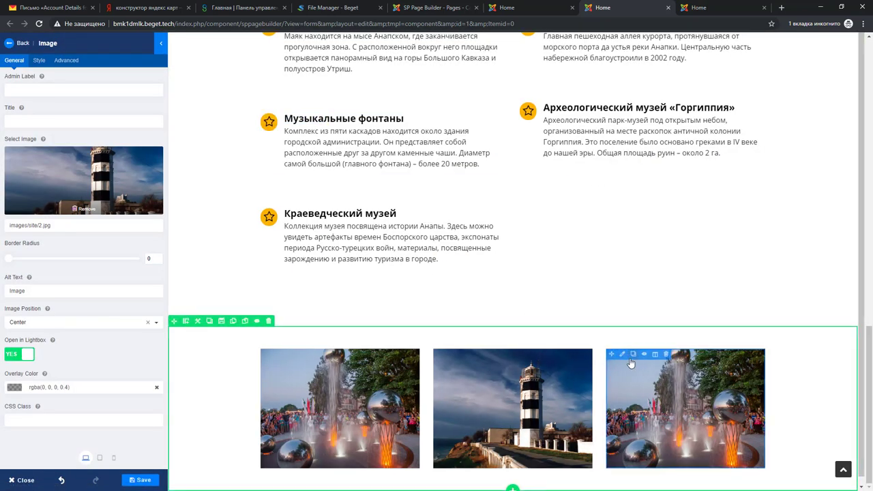
Replace the third column's fountain picture with 1.jpg from the images/site folder and save the page.
left_click(621, 358)
left_click(81, 210)
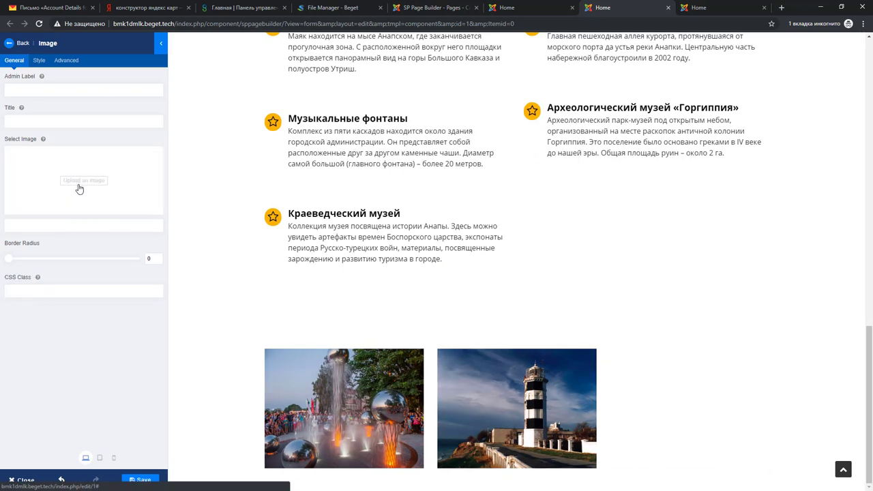
left_click(78, 182)
left_click(100, 160)
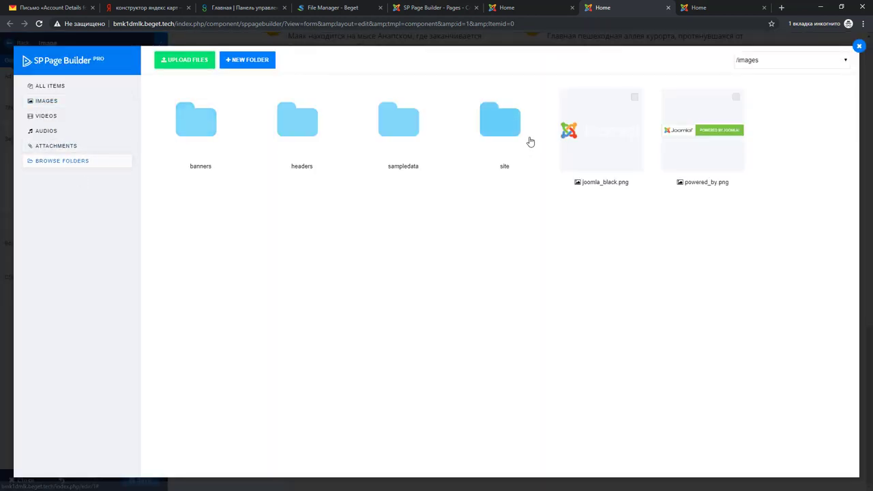
left_click(527, 171)
left_click(292, 123)
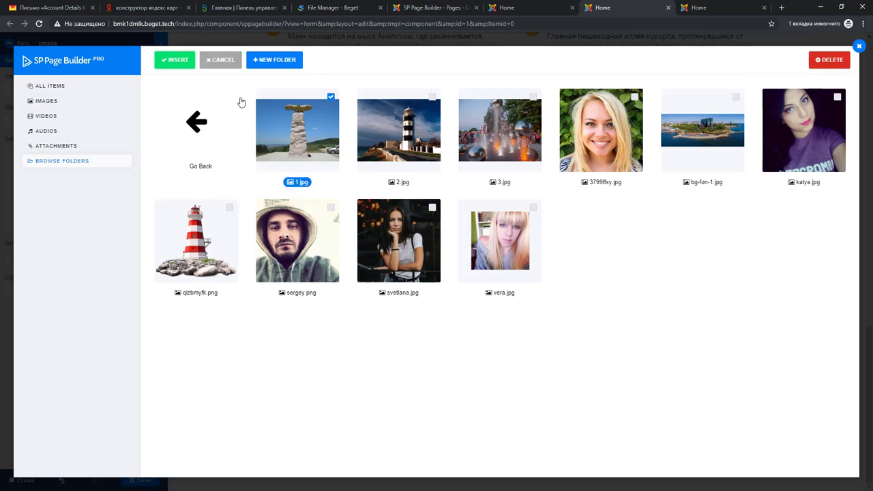
left_click(176, 60)
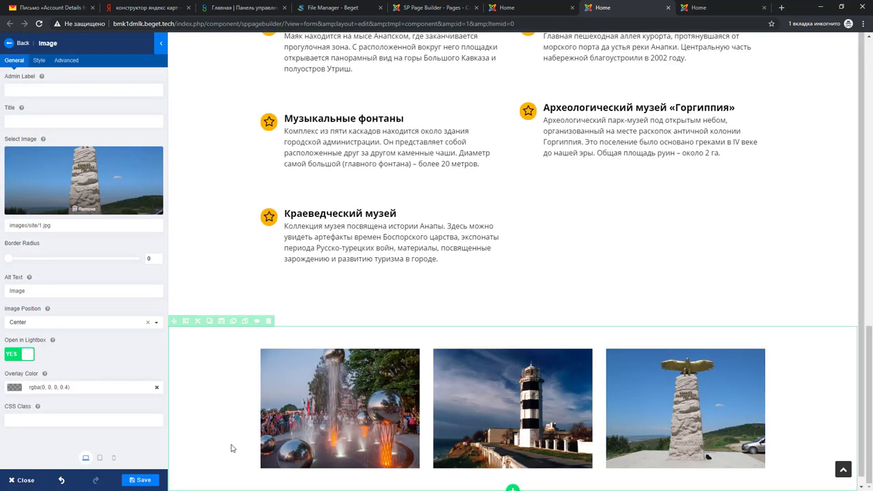
left_click(144, 480)
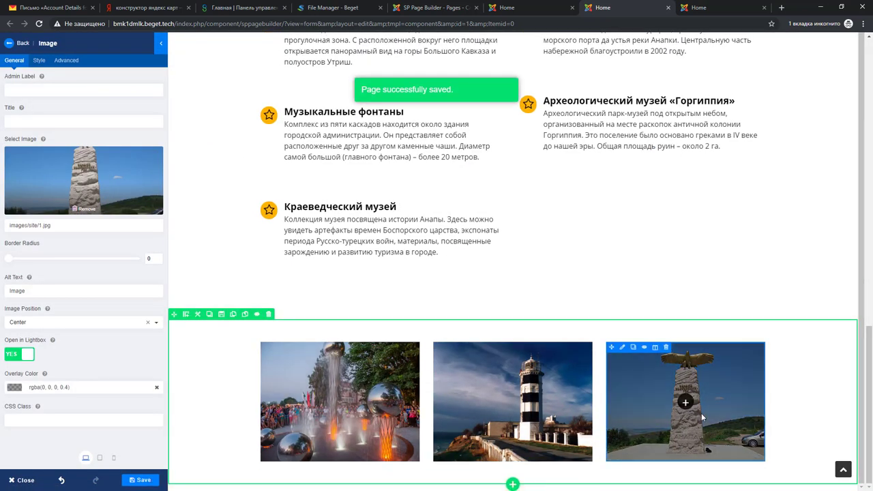
Check the photo row and the lighthouse photo's enlarged view on the published page, and compare the row with the reference site.
left_click(520, 6)
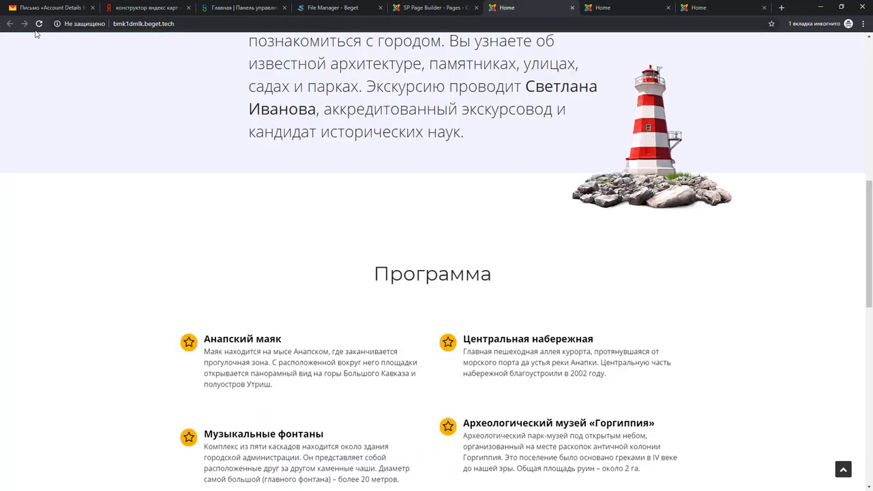
scroll(90, 254, "down", 5)
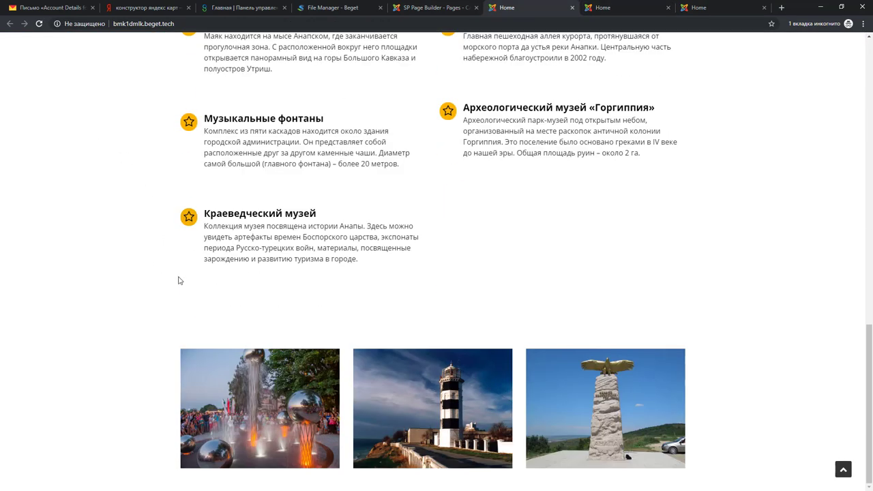
left_click(437, 413)
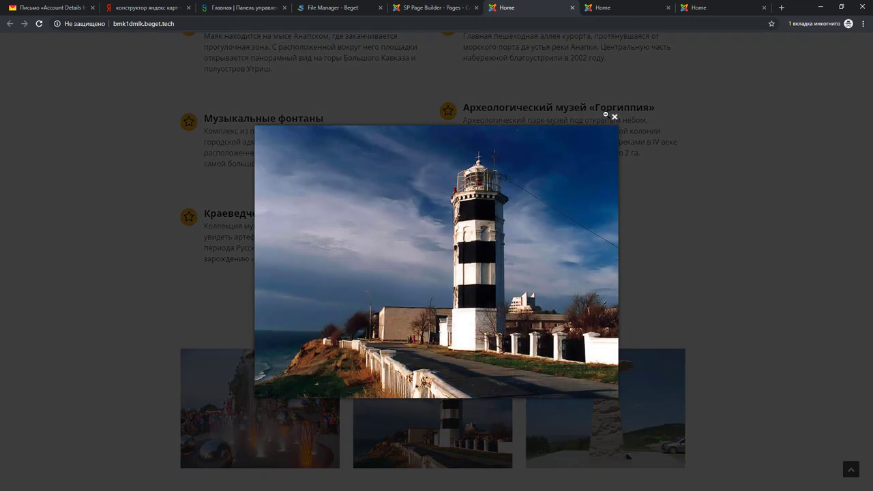
left_click(686, 181)
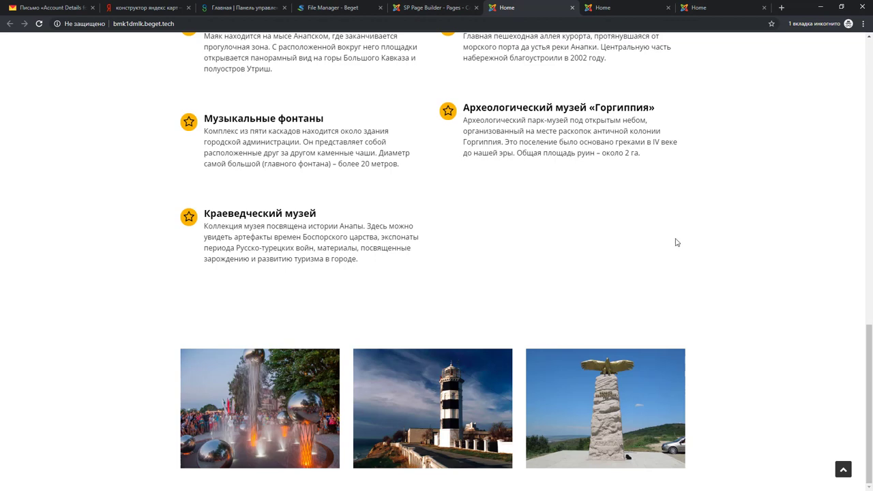
left_click(724, 8)
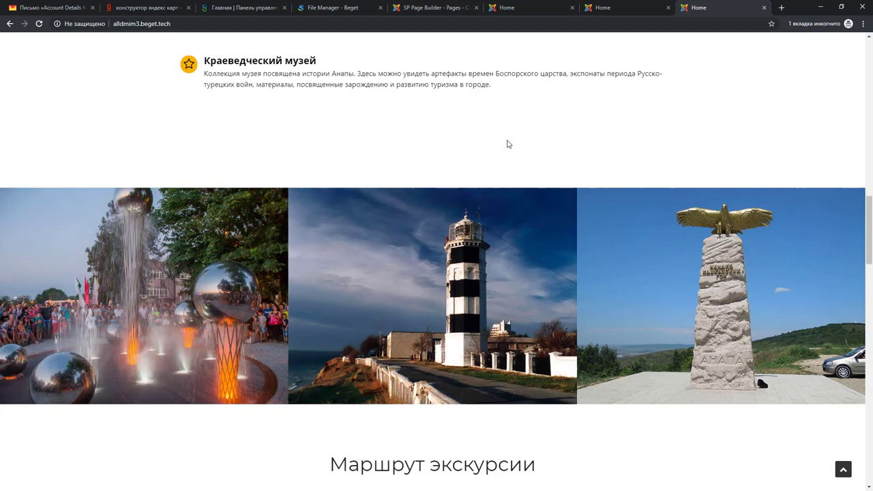
Return to the page editor, enable Fluid Row and Remove Gutter for the photo row's section, and save the page.
left_click(626, 8)
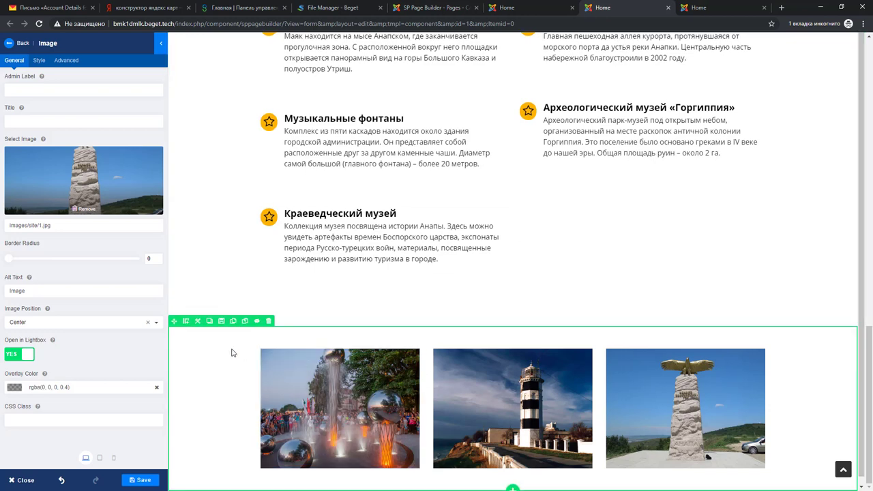
left_click(198, 321)
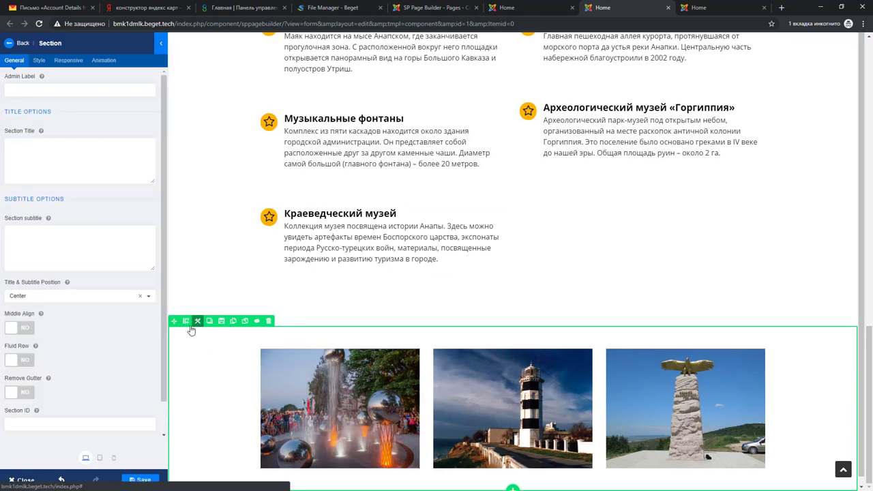
scroll(117, 336, "down", 1)
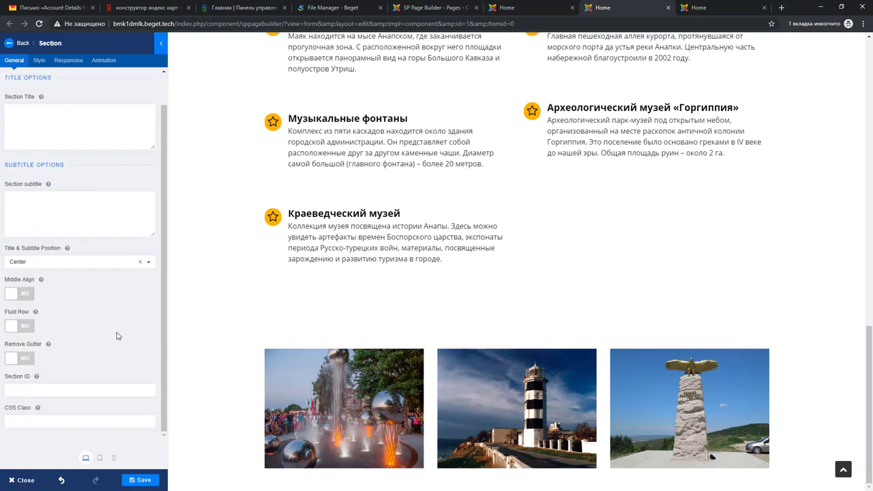
left_click(10, 328)
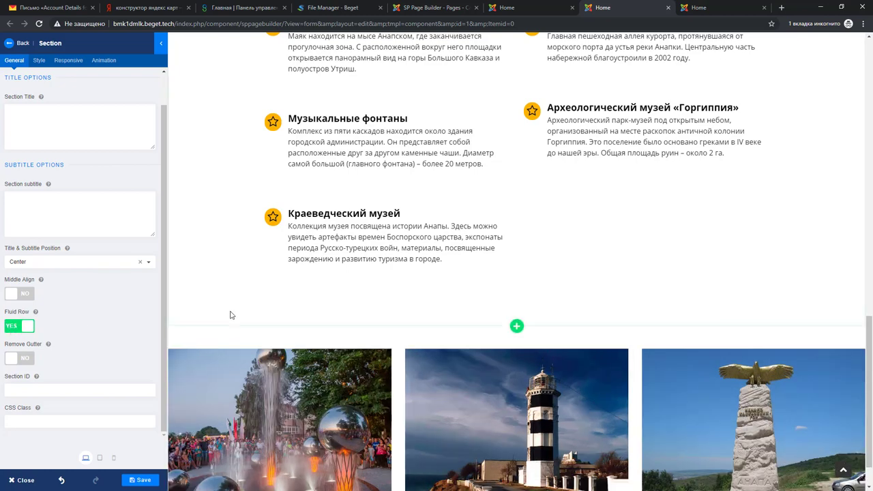
scroll(230, 314, "down", 1)
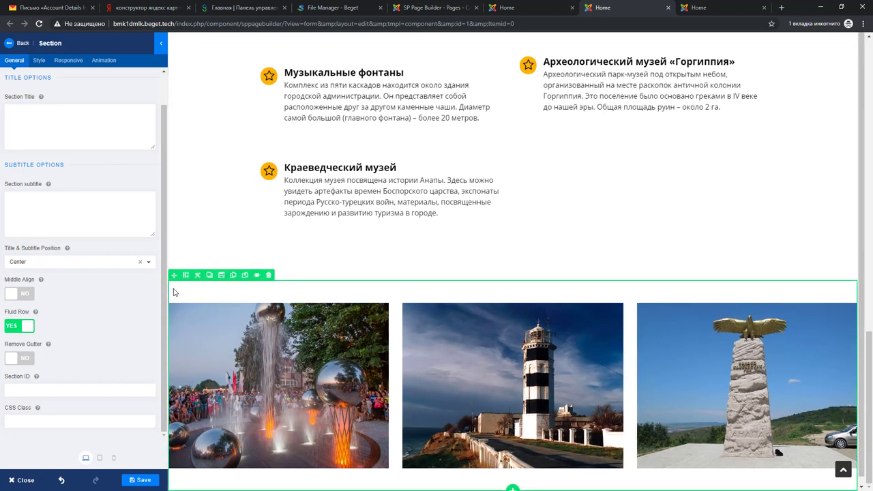
scroll(176, 292, "down", 1)
left_click(15, 359)
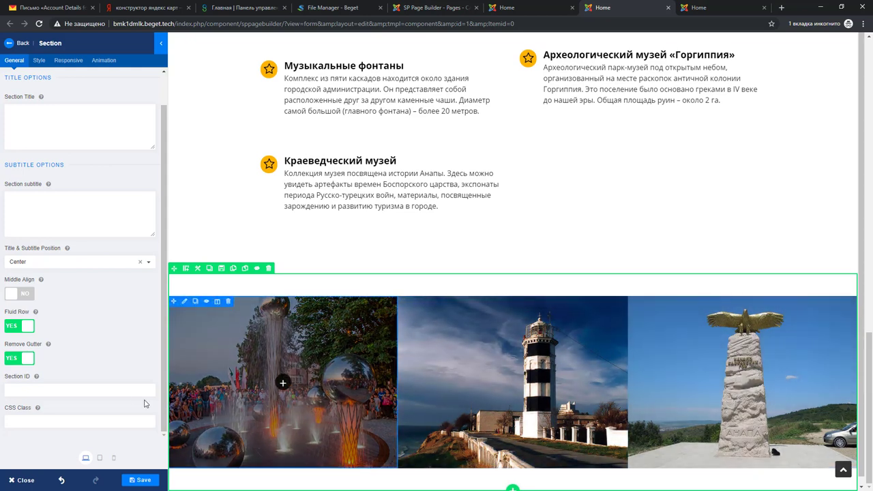
left_click(142, 481)
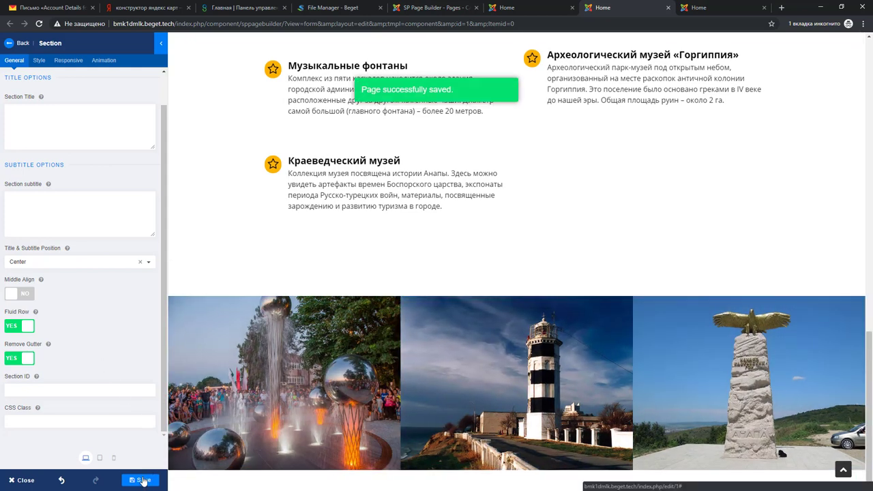
Reload the published page and test the lighthouse photo's enlarged view in the full-width photo row.
left_click(538, 10)
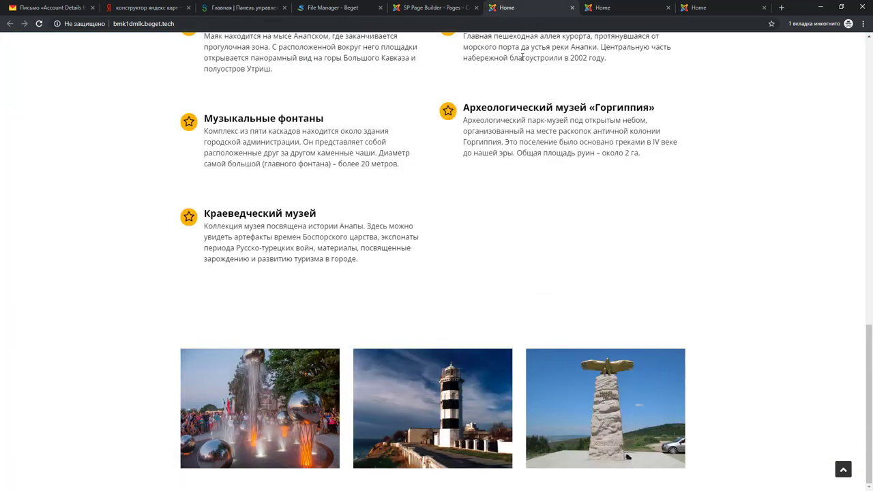
left_click(39, 23)
scroll(103, 197, "down", 2)
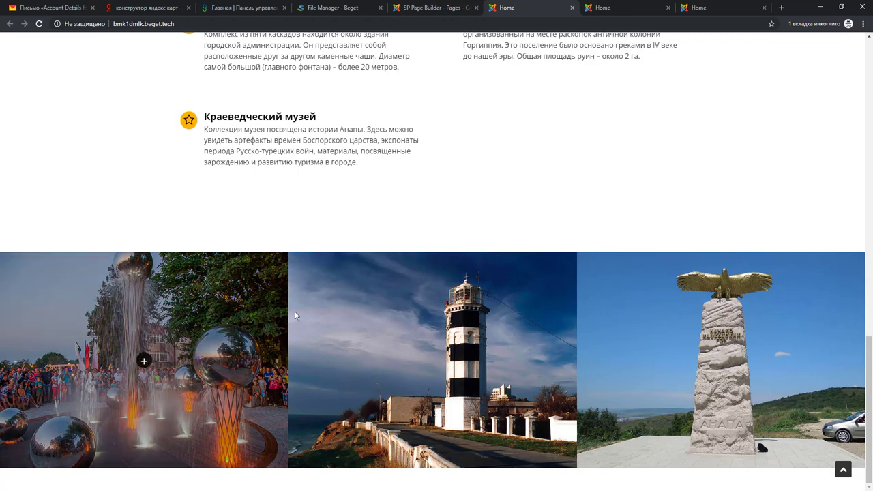
left_click(432, 362)
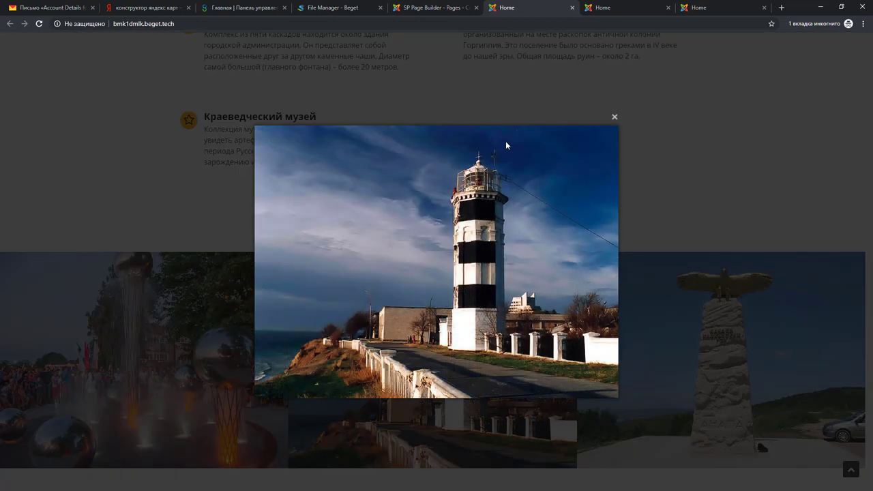
left_click(647, 118)
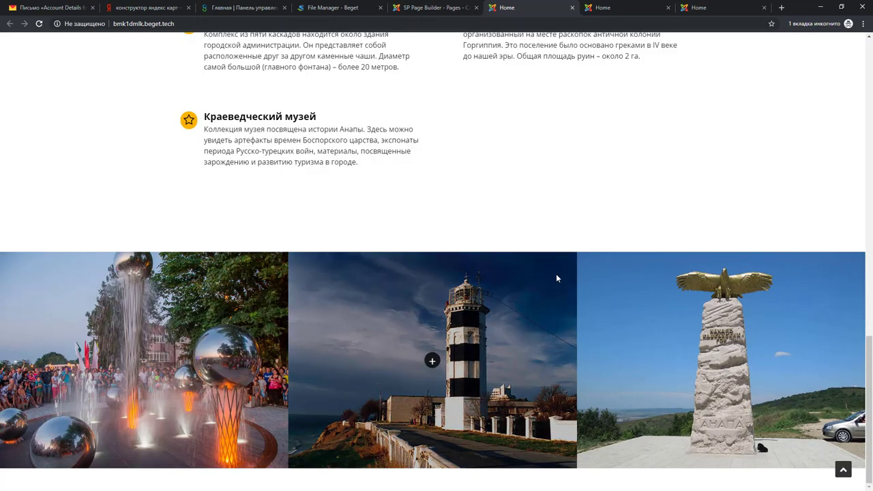
Compare the lighthouse photo's enlarged view on the reference site, and save the page again in the editor.
left_click(723, 7)
scroll(493, 240, "down", 2)
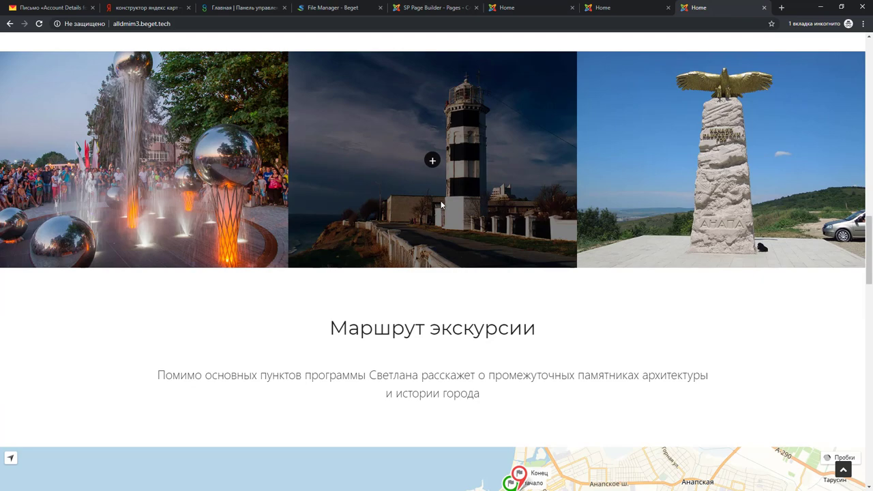
left_click(434, 165)
left_click(669, 112)
left_click(618, 8)
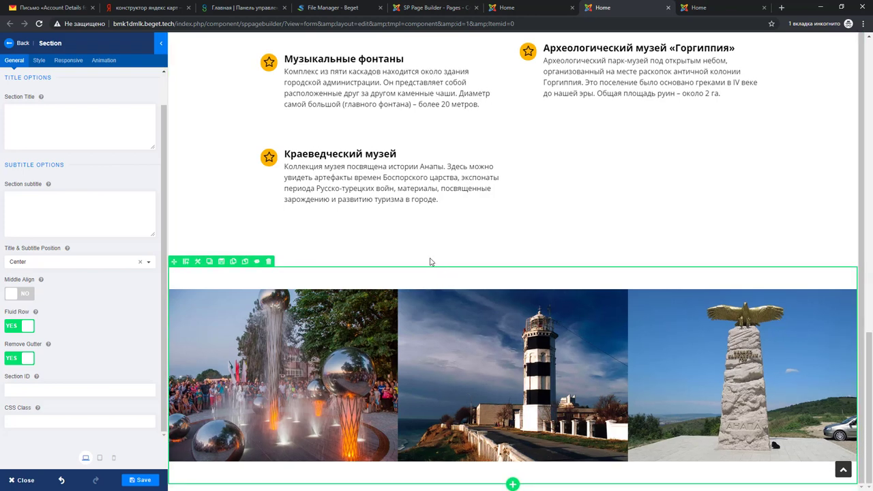
left_click(140, 480)
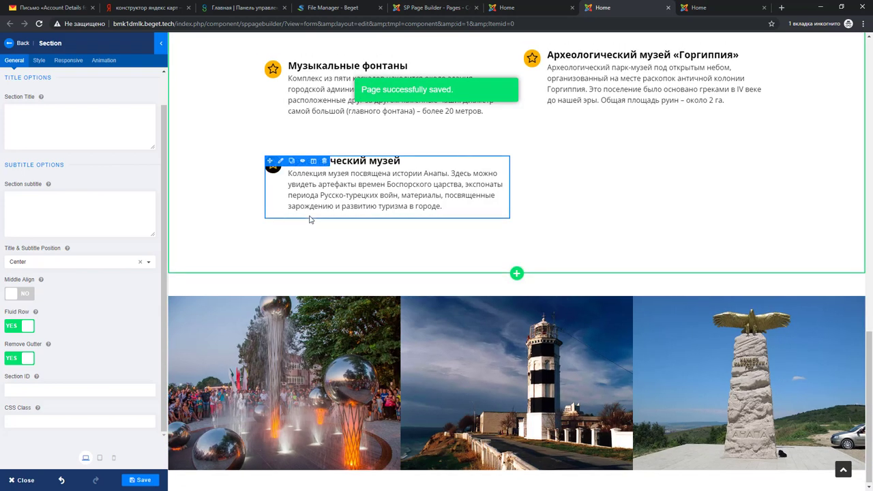